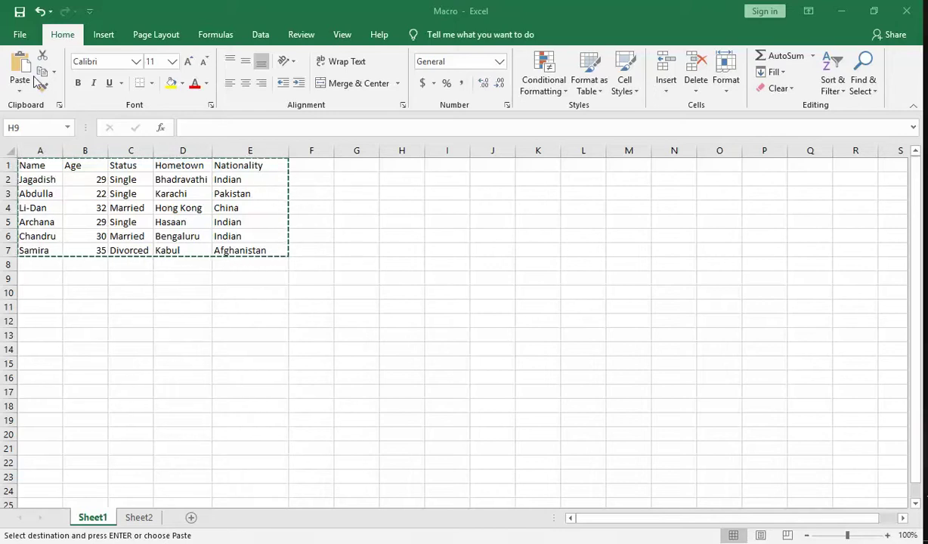
# Enable the Developer tab through Excel Options > Customize Ribbon
pyautogui.click(20, 35)
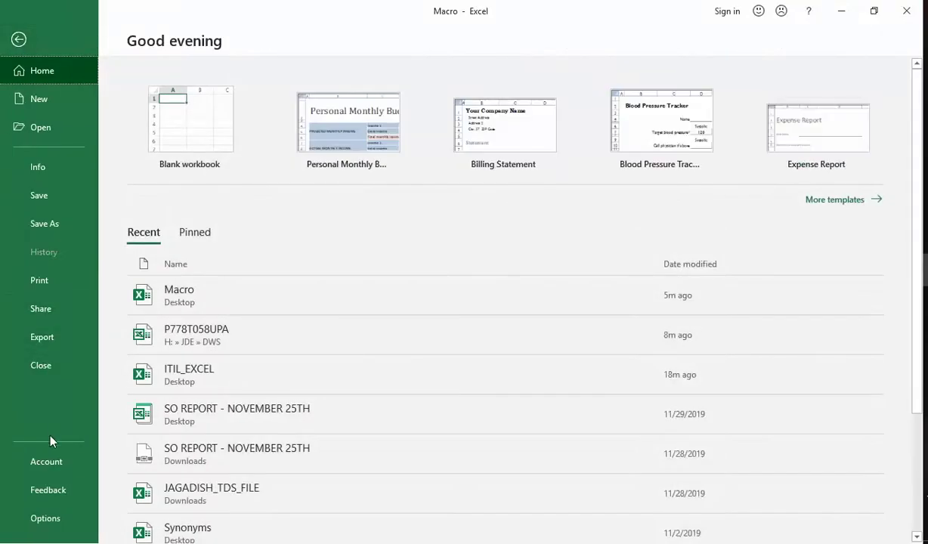
pyautogui.click(47, 519)
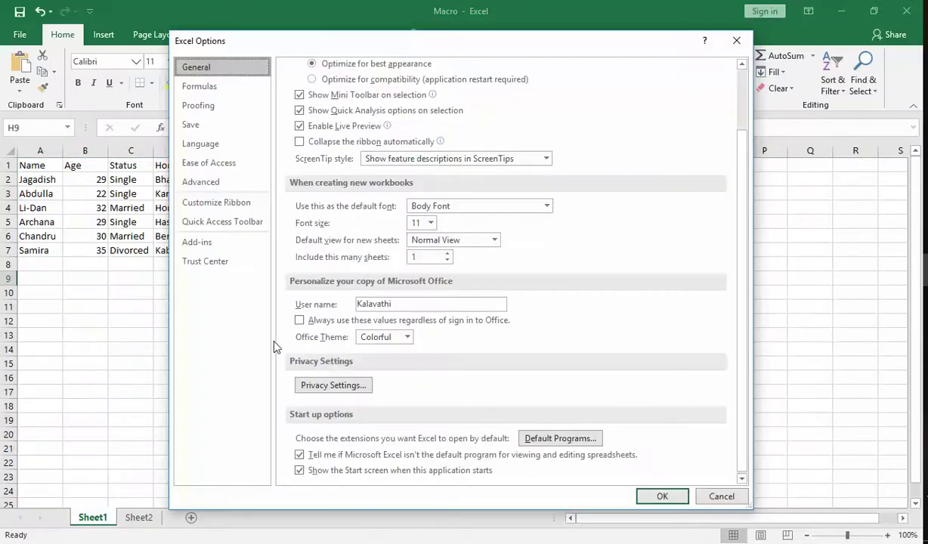
pyautogui.click(239, 208)
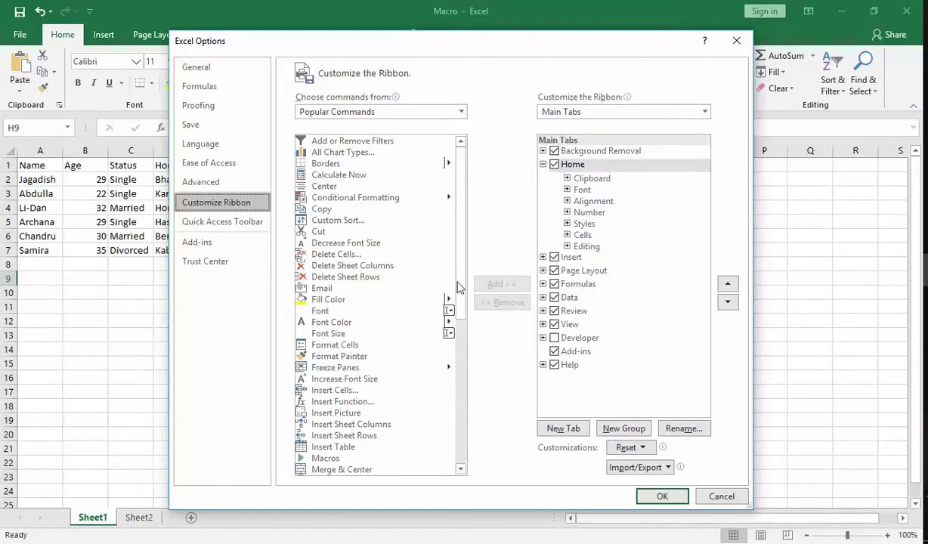
pyautogui.click(555, 339)
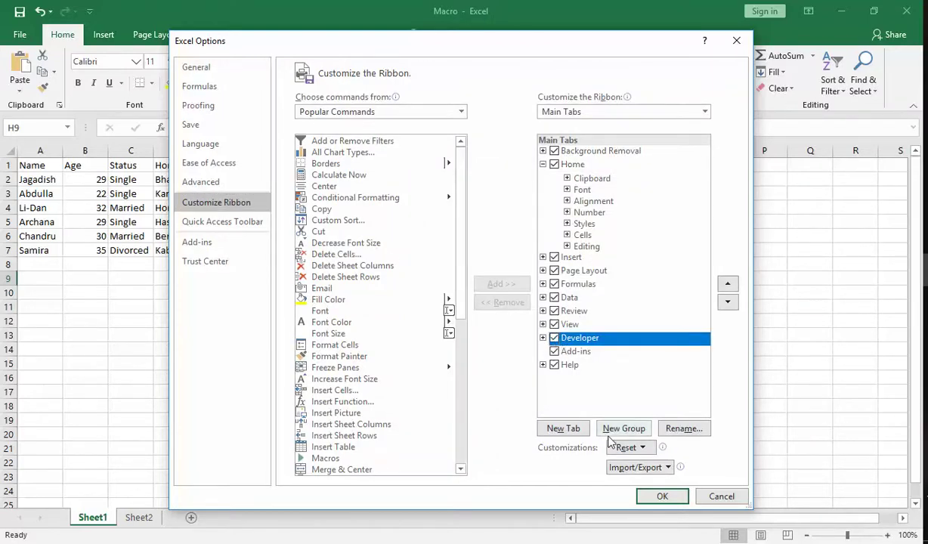
pyautogui.click(655, 496)
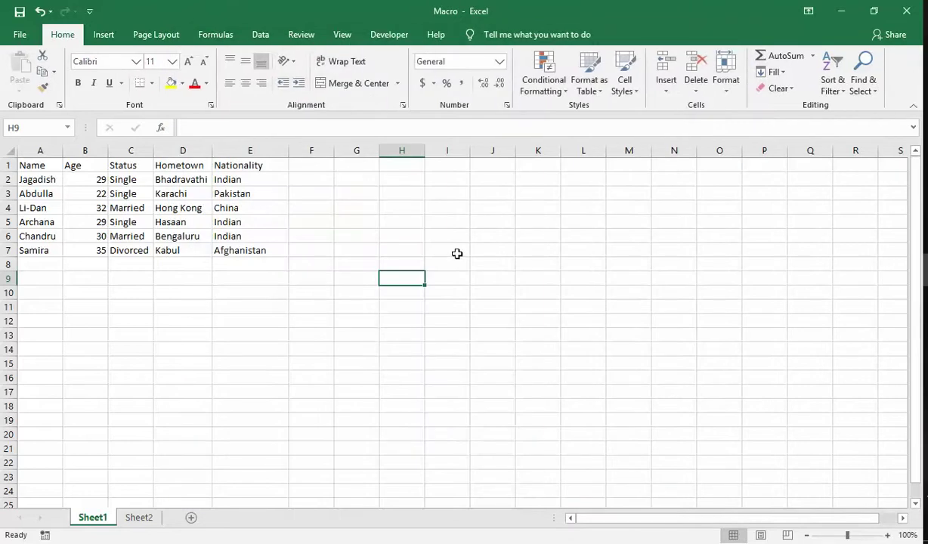
# Start recording macro Sample1 with the description 'This macro records the action'
pyautogui.click(393, 38)
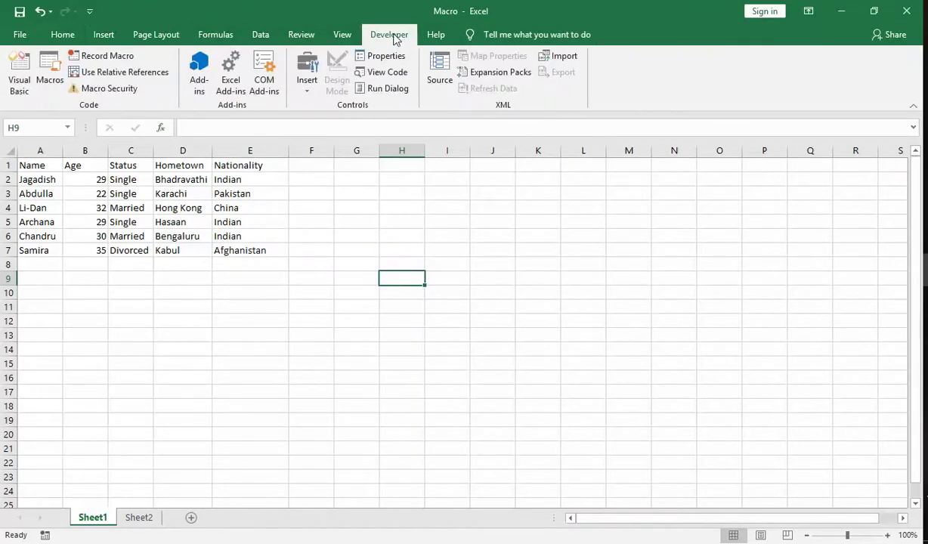
pyautogui.click(113, 61)
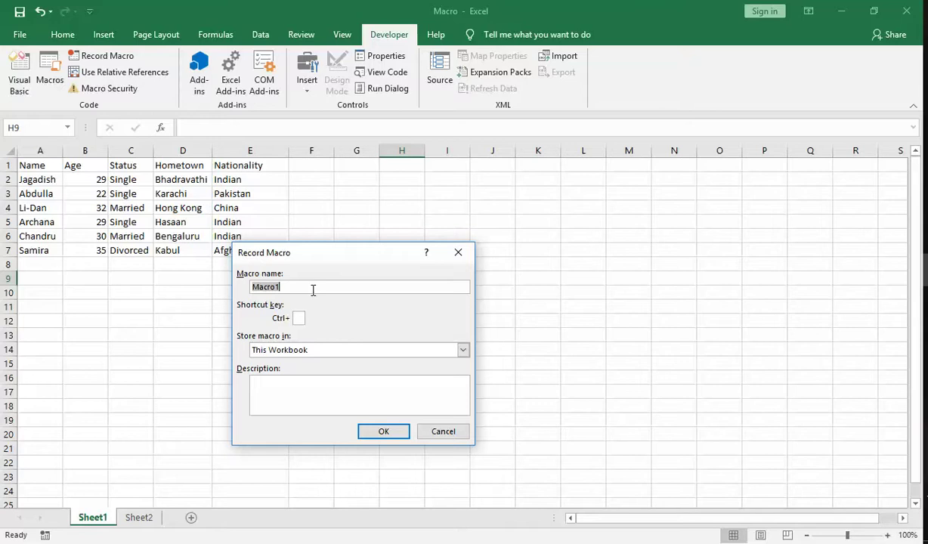
pyautogui.write('Sample1')
pyautogui.click(267, 392)
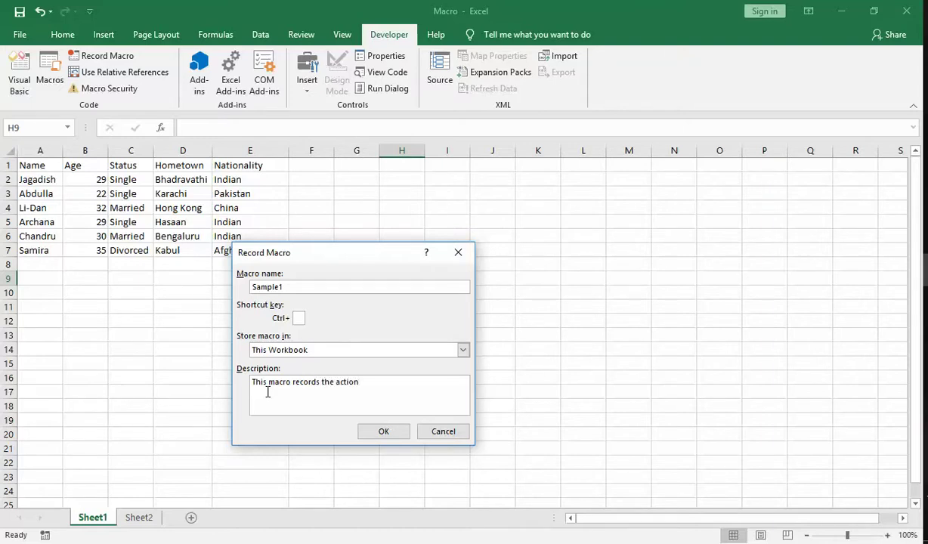
pyautogui.click(384, 431)
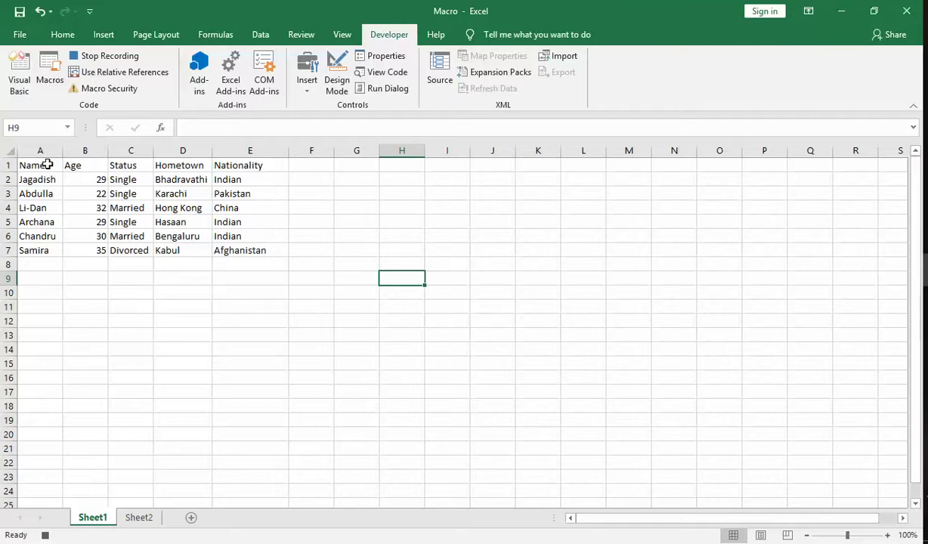
# Select the header row A1:E1 and set its font to Arial
pyautogui.click(47, 165)
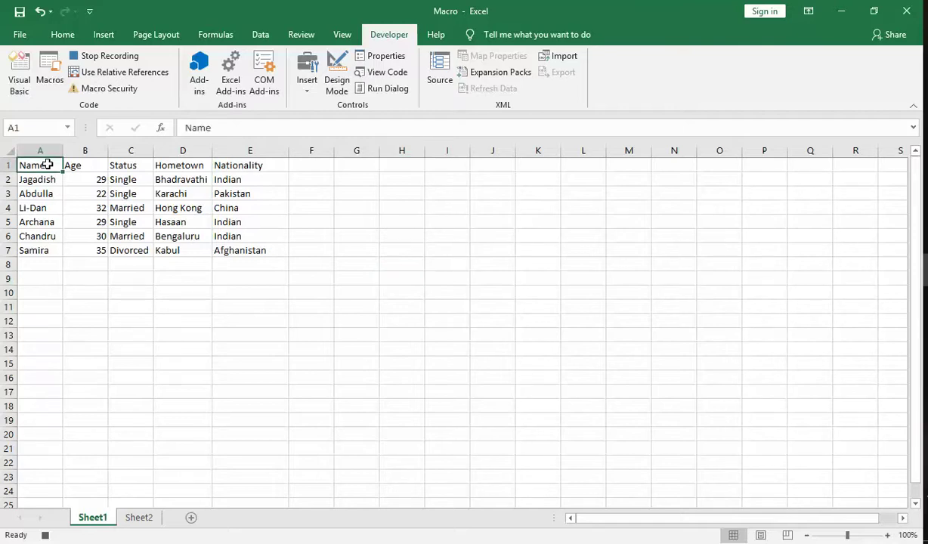
pyautogui.hotkey('shift', 'Right')
pyautogui.hotkey('shift', 'Right')
pyautogui.hotkey('shift', 'Right')
pyautogui.hotkey('shift', 'Right')
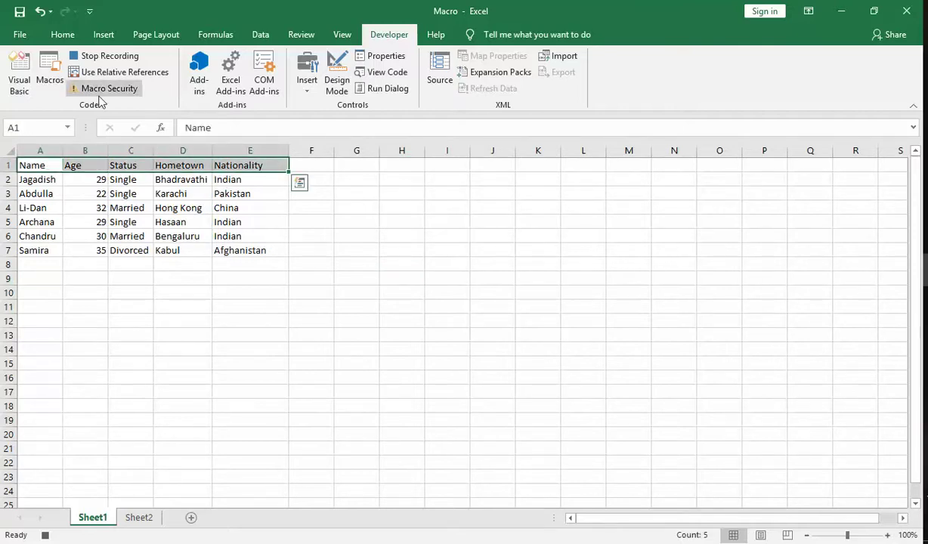
pyautogui.click(67, 36)
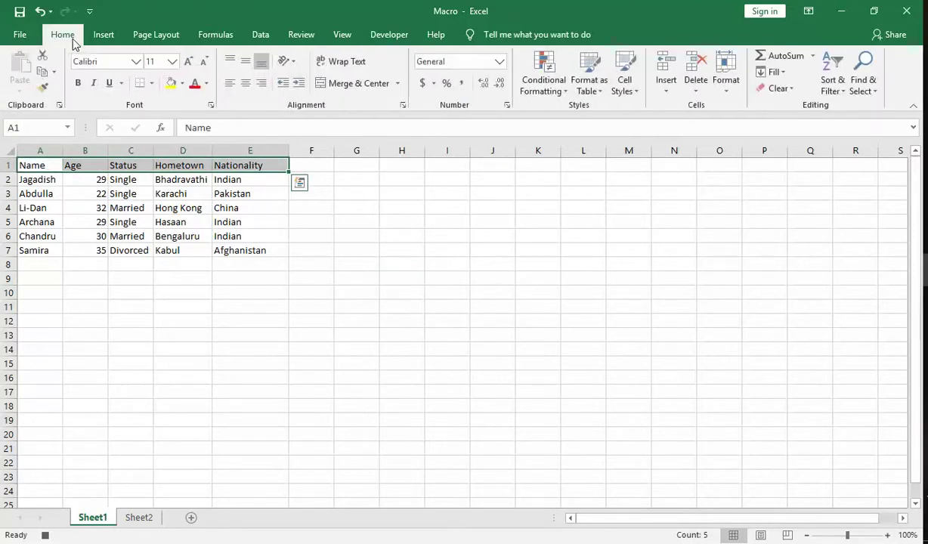
pyautogui.click(137, 63)
pyautogui.write('Arial')
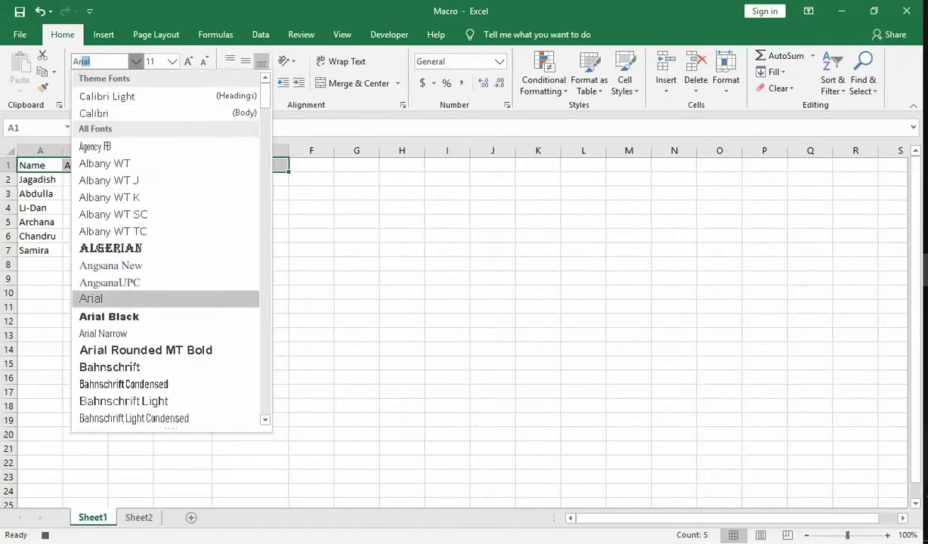
pyautogui.press('Tab')
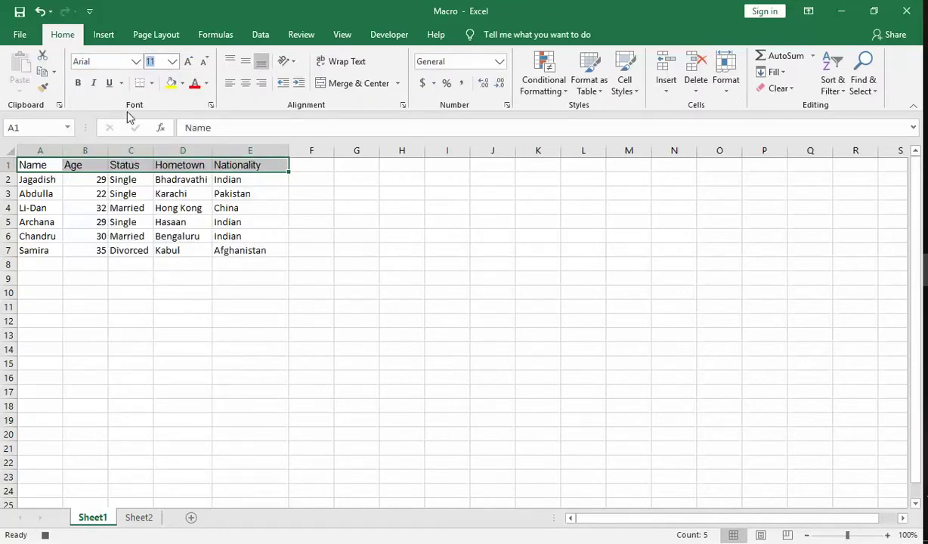
# Make the header text red at size 14 on a black fill
pyautogui.write('22')
pyautogui.click(205, 83)
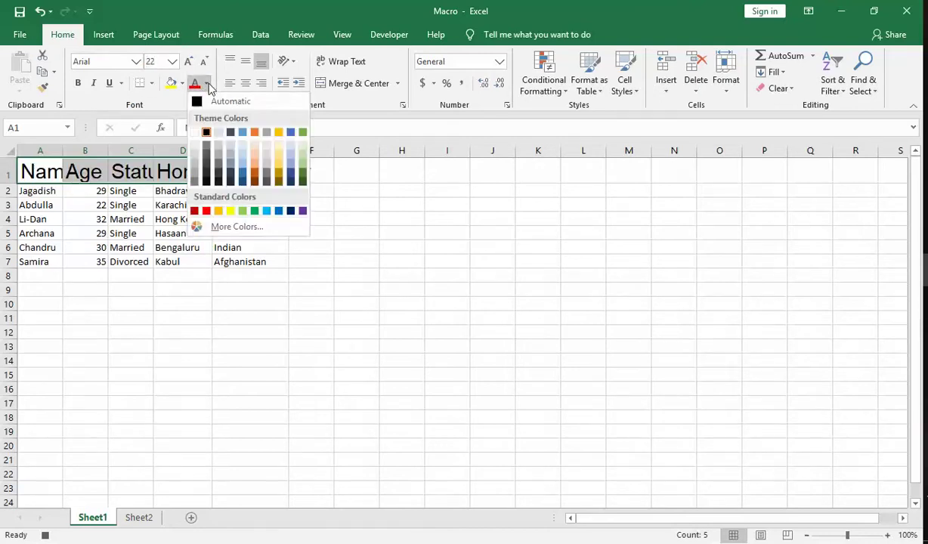
pyautogui.click(194, 210)
pyautogui.click(172, 62)
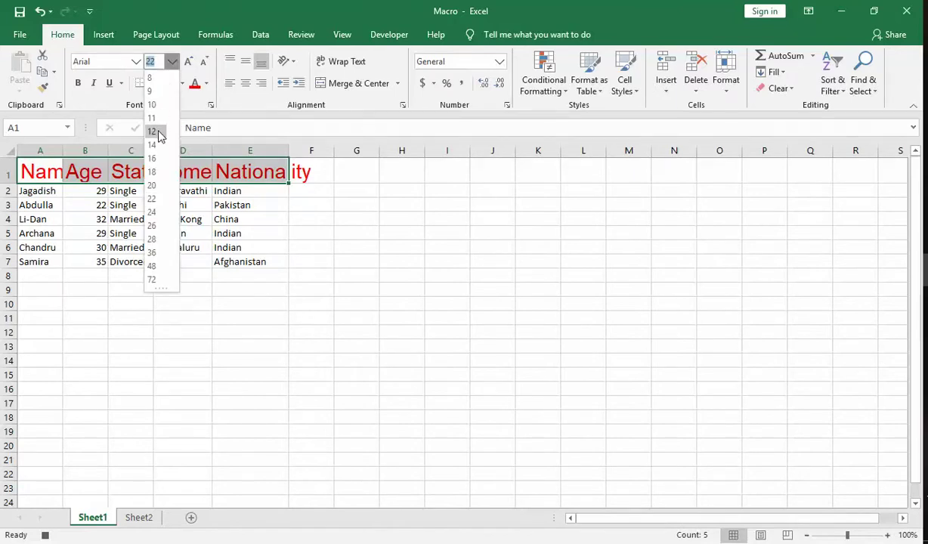
pyautogui.click(155, 144)
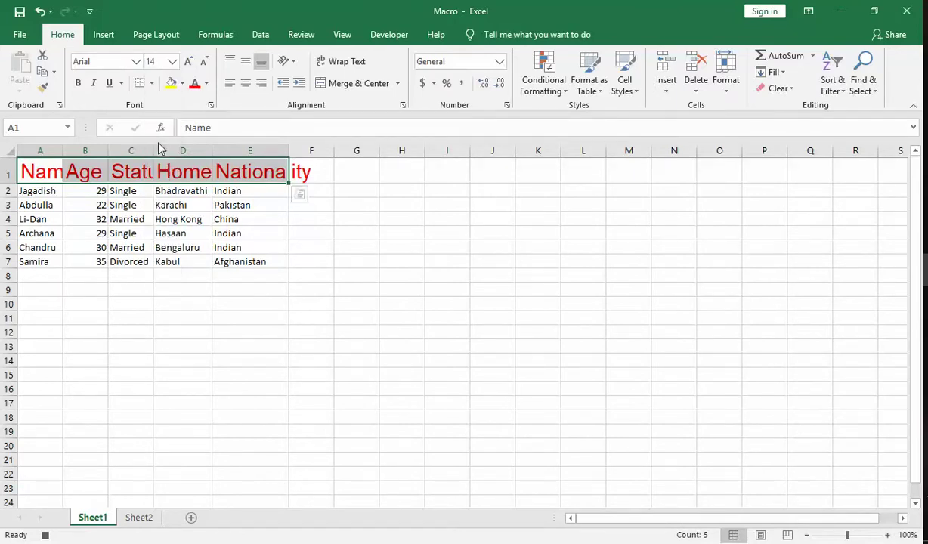
pyautogui.click(181, 83)
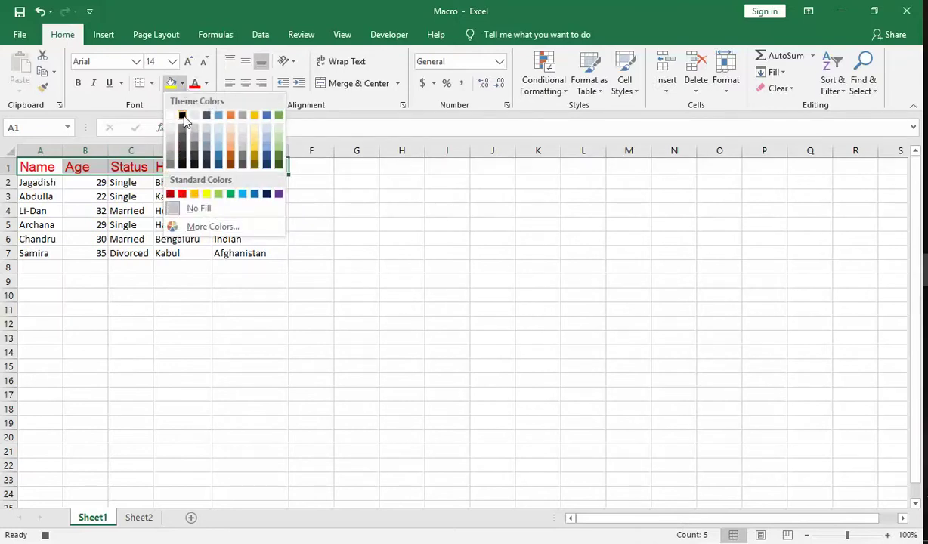
pyautogui.click(182, 114)
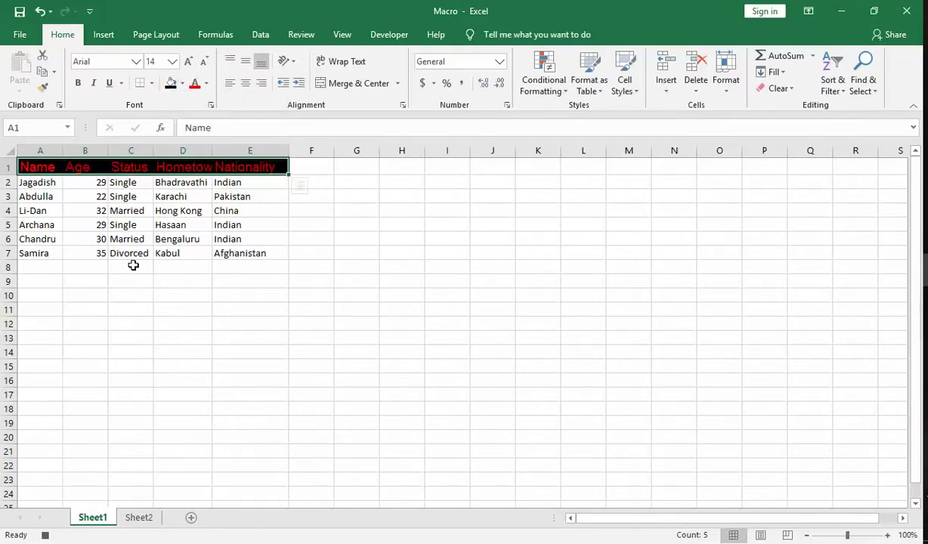
pyautogui.click(49, 183)
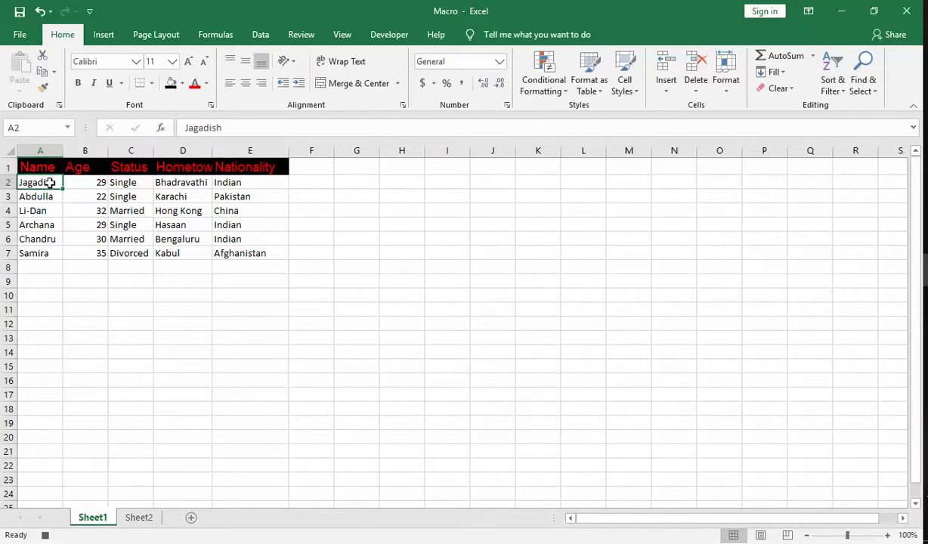
# Select A2:E7, sort by name Z to A then A to Z, and bring up Remove Duplicates
pyautogui.hotkey('shift', 'Right')
pyautogui.hotkey('shift', 'Right')
pyautogui.hotkey('shift', 'Right')
pyautogui.hotkey('shift', 'Right')
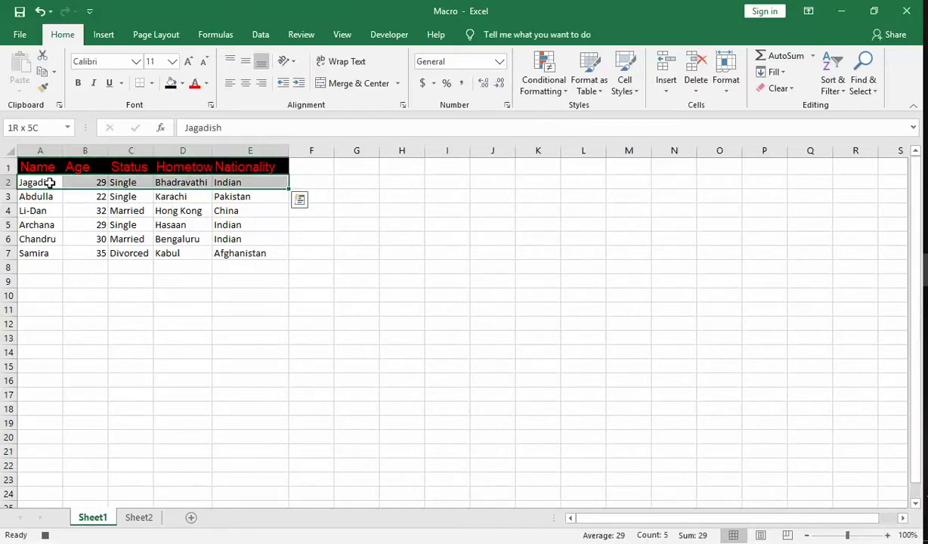
pyautogui.hotkey('shift', 'Down')
pyautogui.hotkey('shift', 'Down')
pyautogui.hotkey('shift', 'Down')
pyautogui.hotkey('shift', 'Down')
pyautogui.hotkey('shift', 'Down')
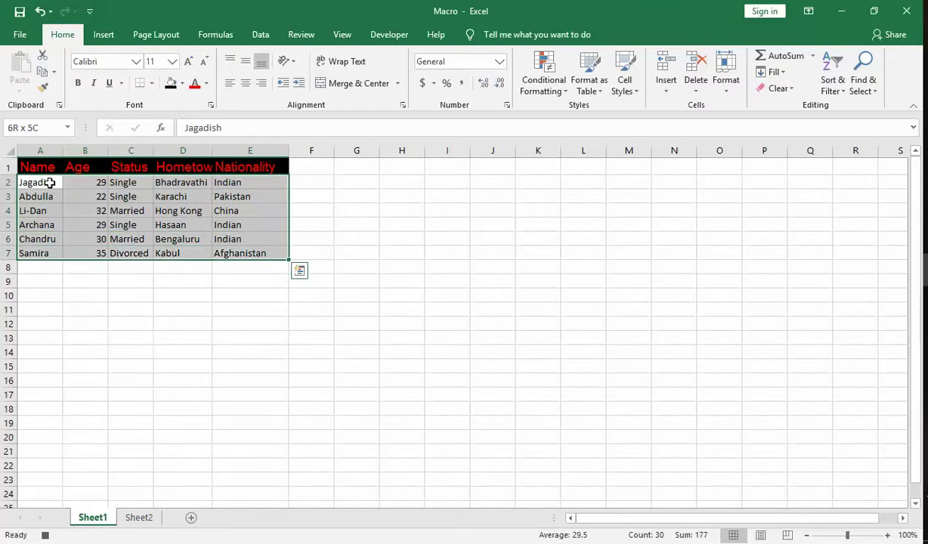
pyautogui.click(259, 37)
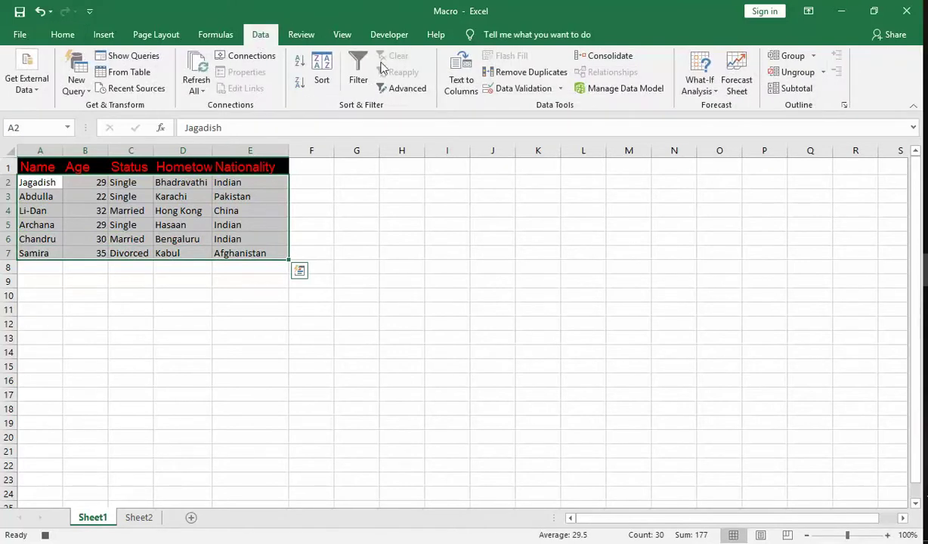
pyautogui.click(300, 83)
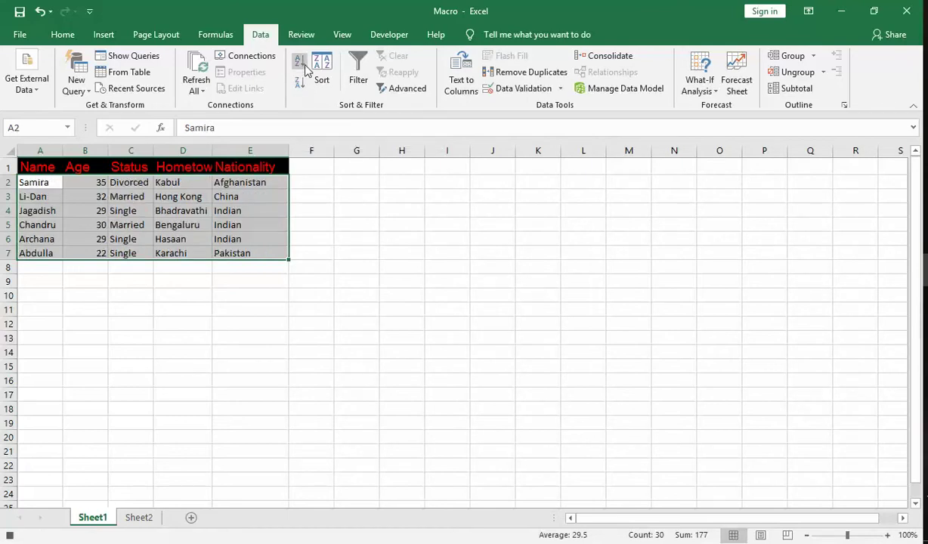
pyautogui.click(304, 67)
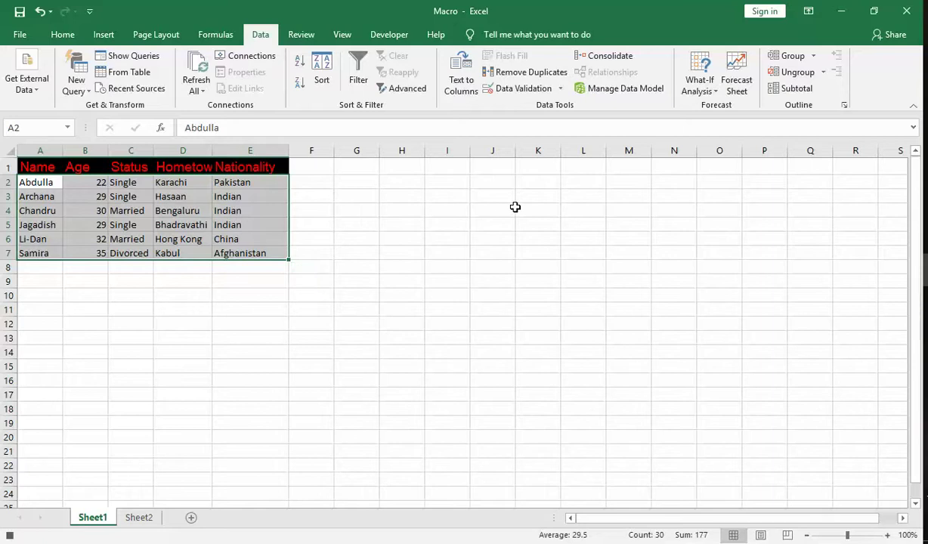
pyautogui.click(532, 73)
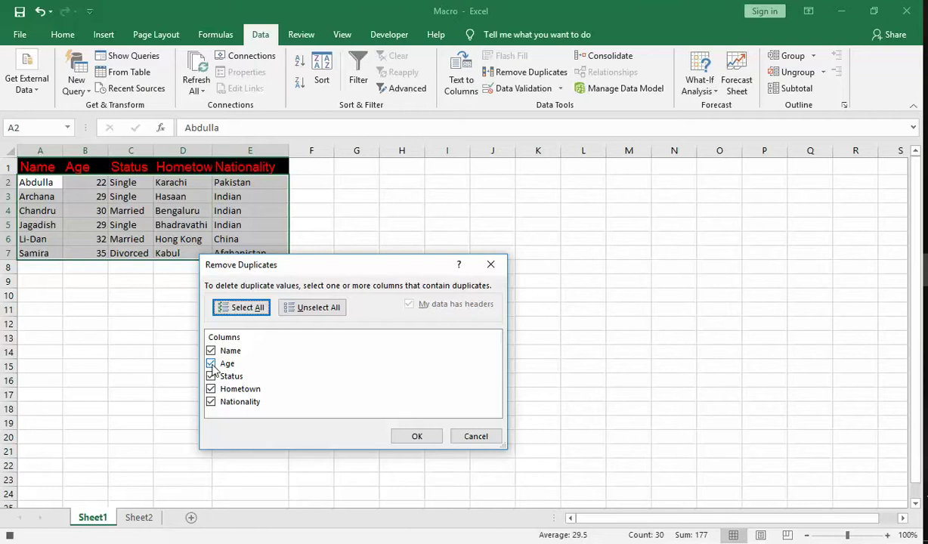
# Run Remove Duplicates checking only the Hometown column
pyautogui.click(211, 389)
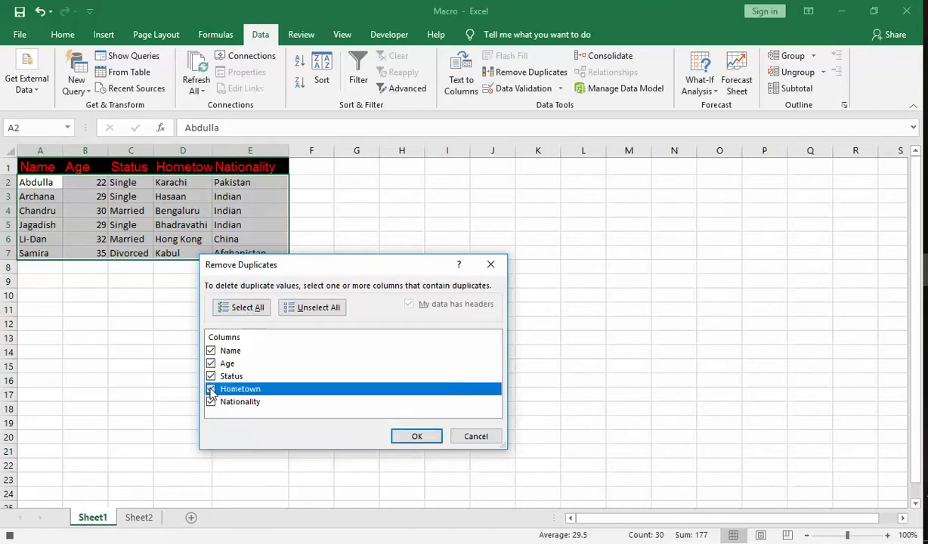
pyautogui.click(211, 377)
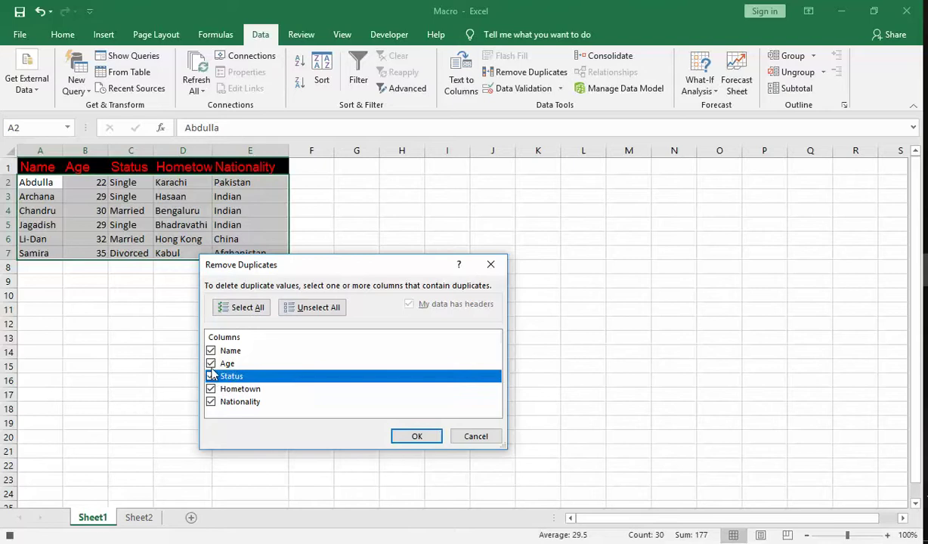
pyautogui.click(211, 364)
pyautogui.click(211, 351)
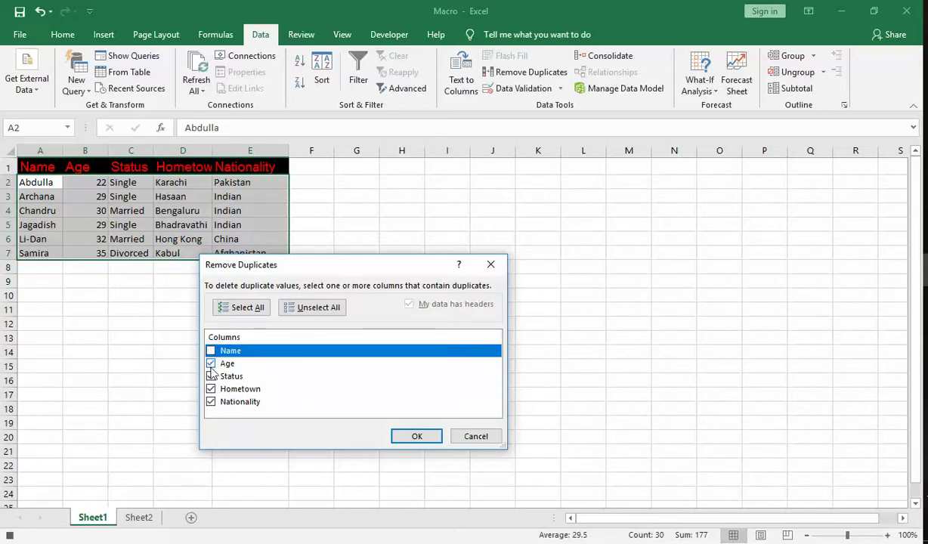
pyautogui.click(211, 364)
pyautogui.click(211, 389)
pyautogui.click(211, 376)
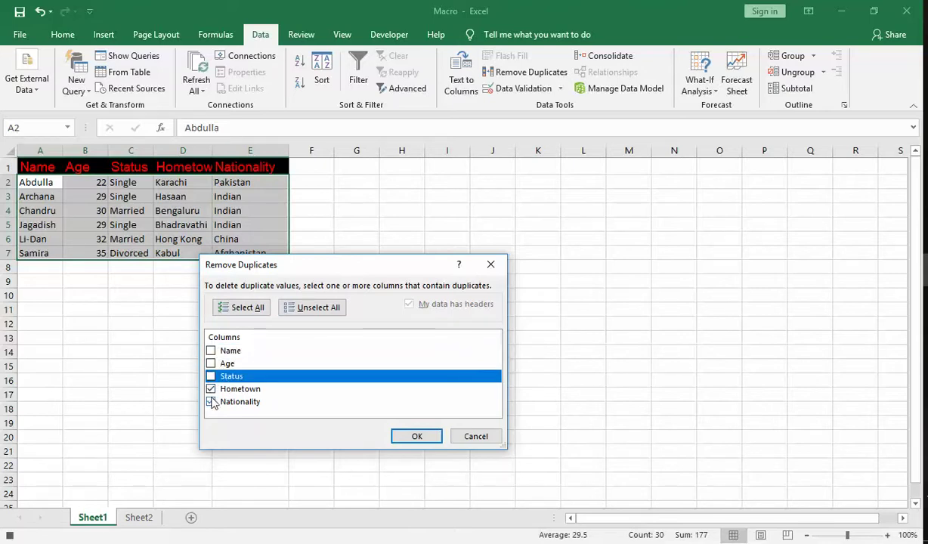
pyautogui.click(210, 402)
pyautogui.click(414, 436)
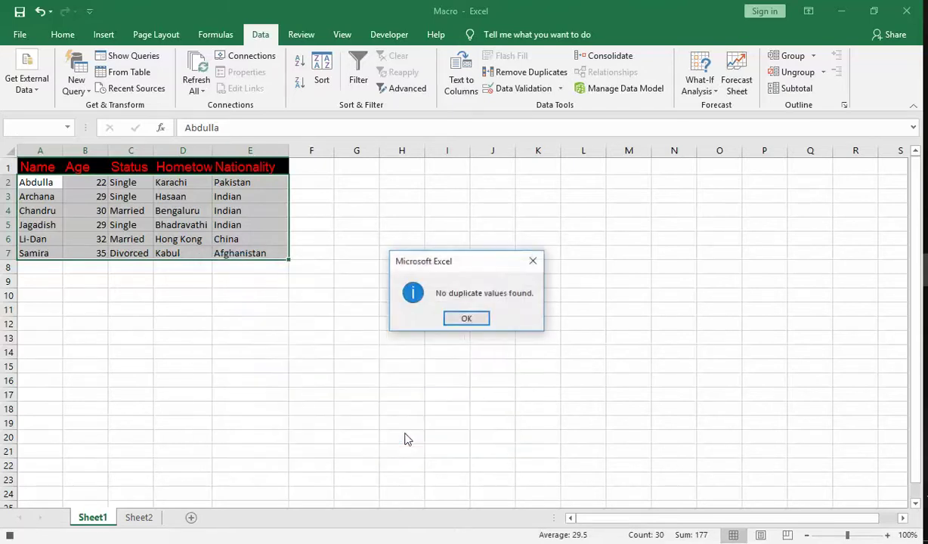
# Dismiss the no-duplicates message and cancel the Advanced filter prompt
pyautogui.click(466, 319)
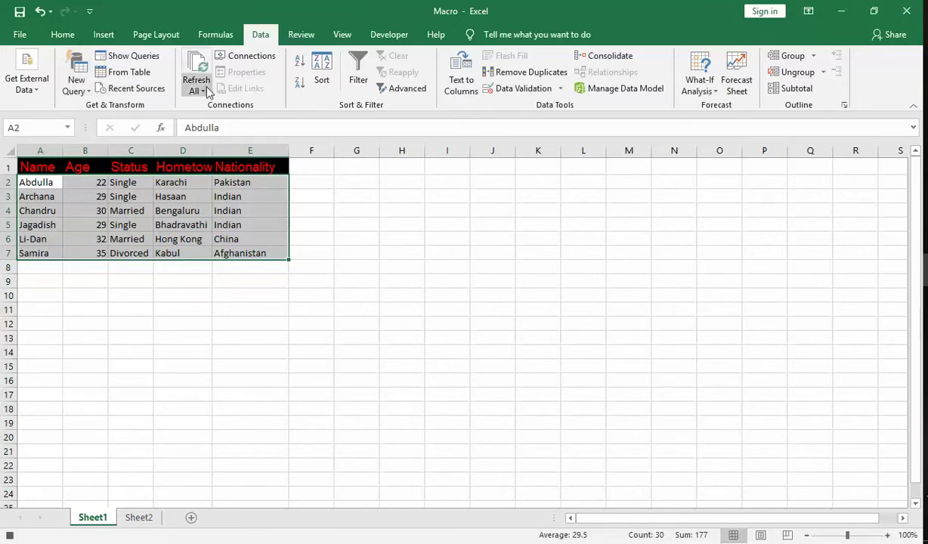
pyautogui.click(394, 90)
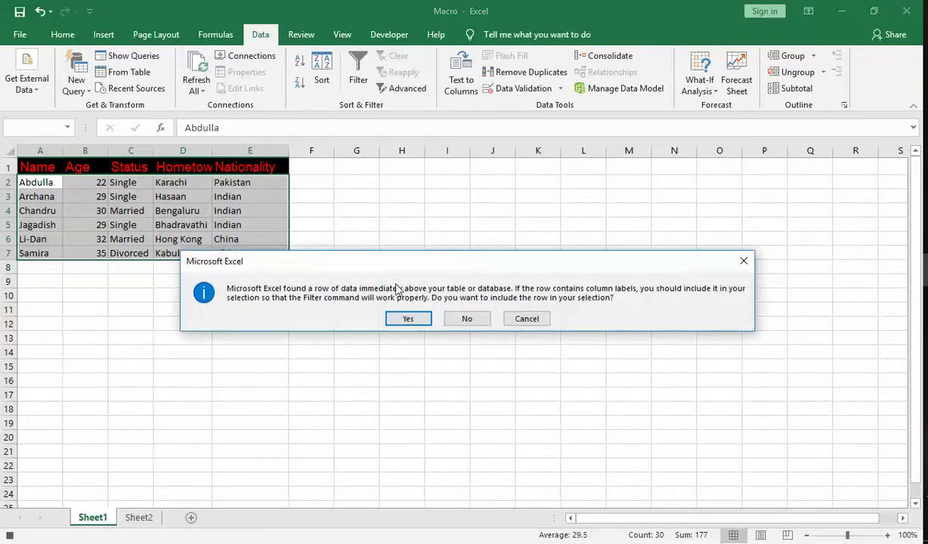
pyautogui.click(527, 319)
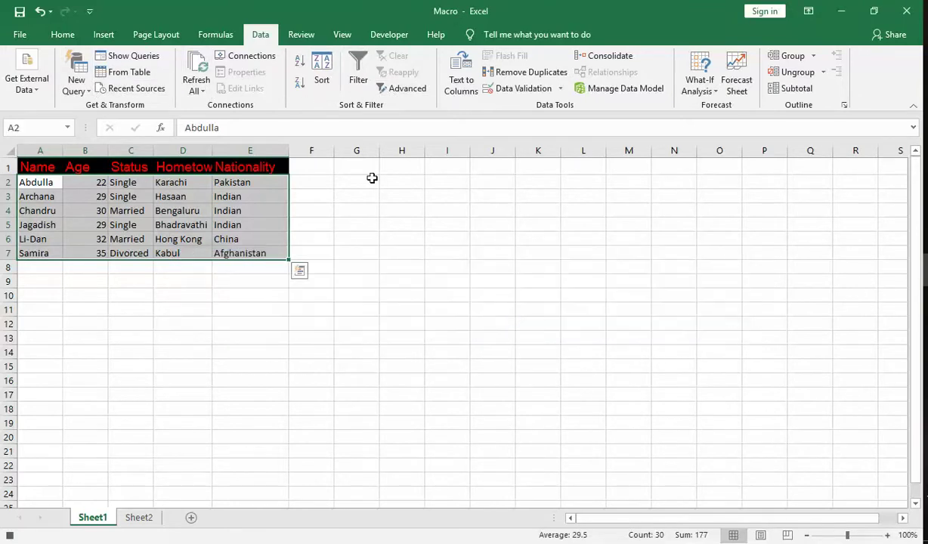
# Apply the blue Accent1 cell style to data rows A2:E7
pyautogui.click(219, 35)
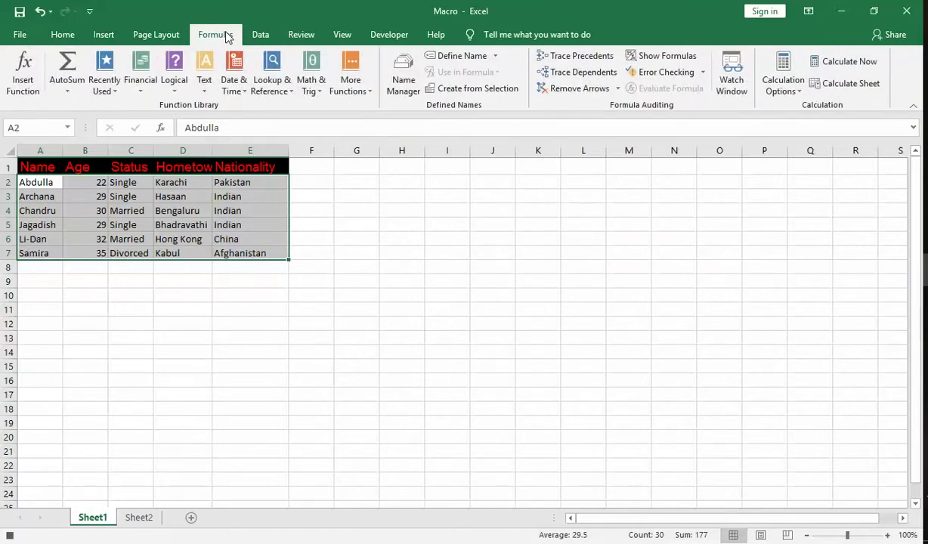
pyautogui.click(162, 36)
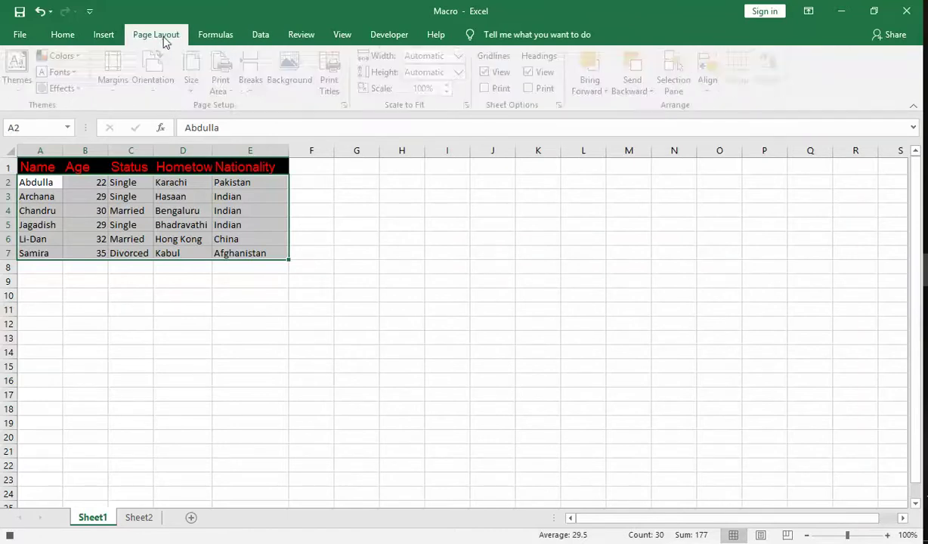
pyautogui.click(74, 38)
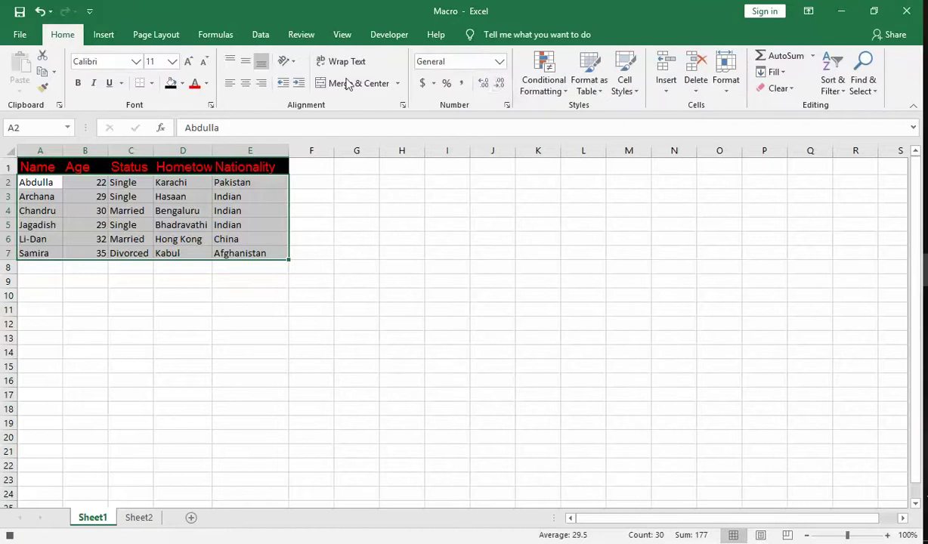
pyautogui.click(604, 99)
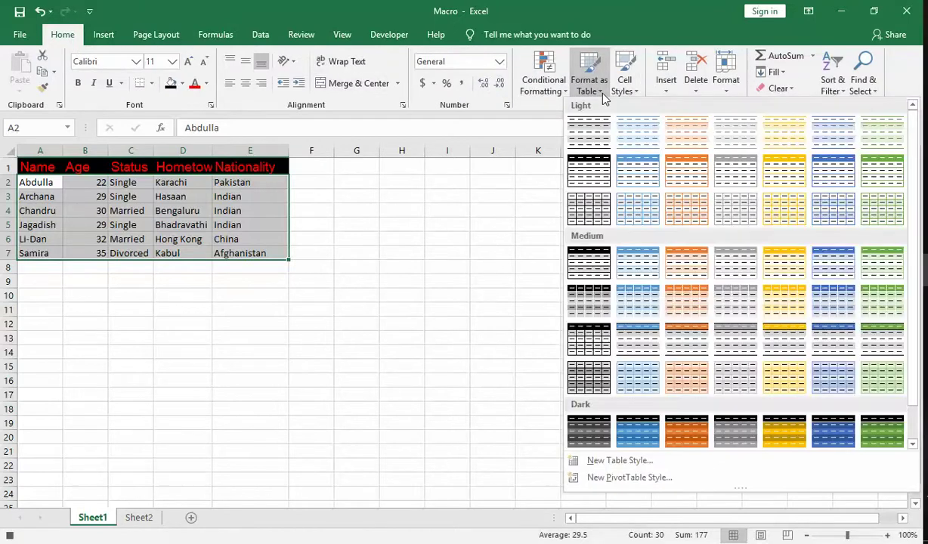
pyautogui.click(604, 99)
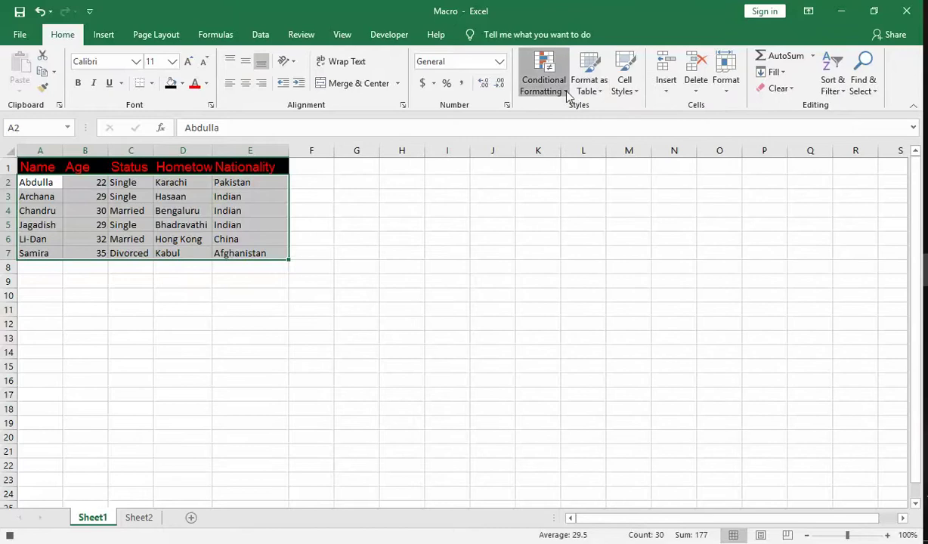
pyautogui.click(567, 92)
pyautogui.click(639, 96)
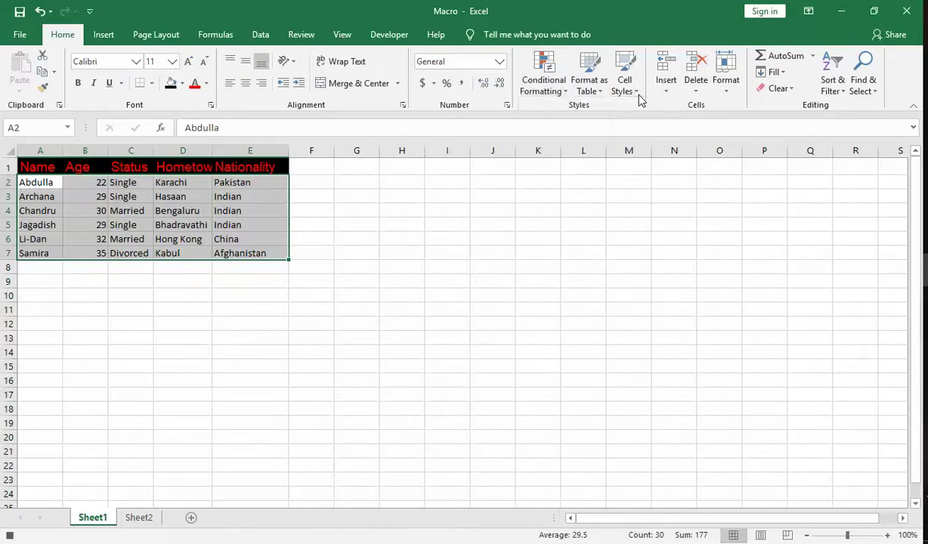
pyautogui.click(639, 98)
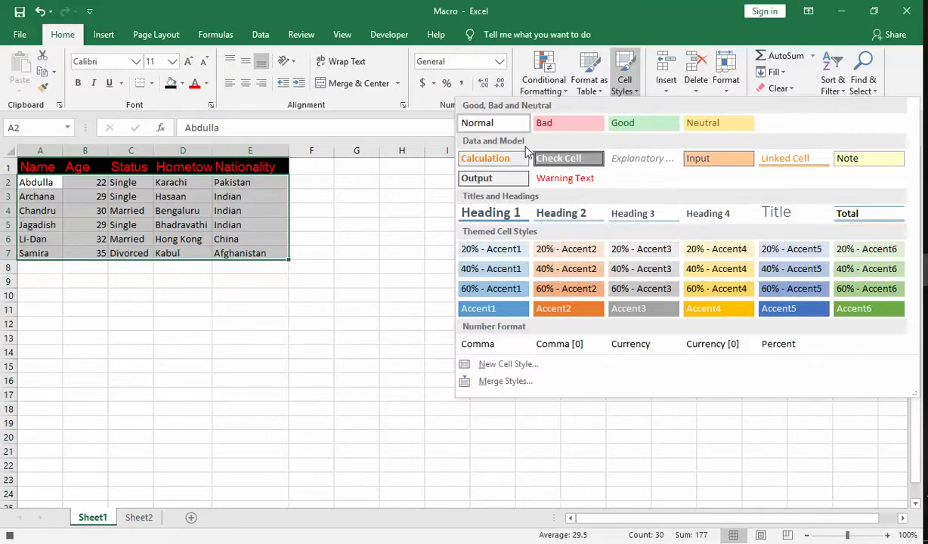
pyautogui.click(493, 307)
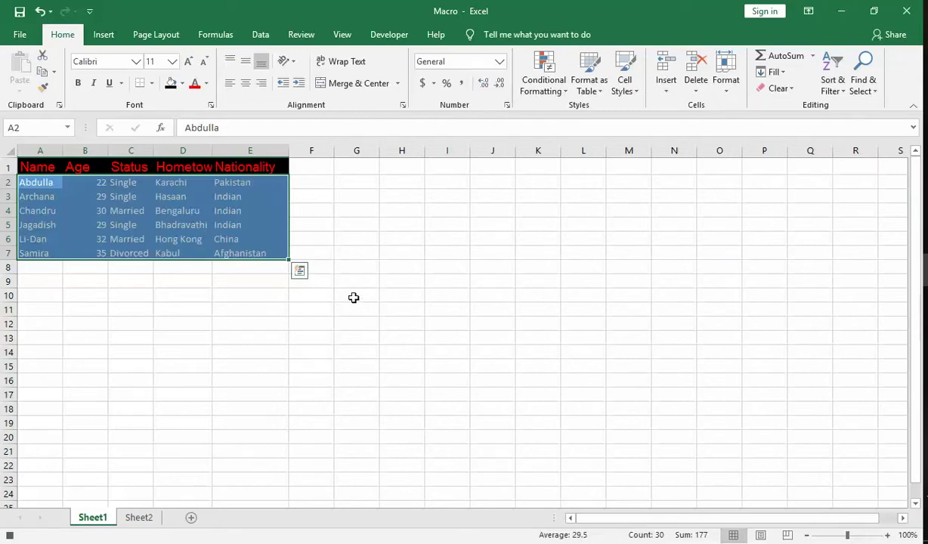
pyautogui.click(564, 94)
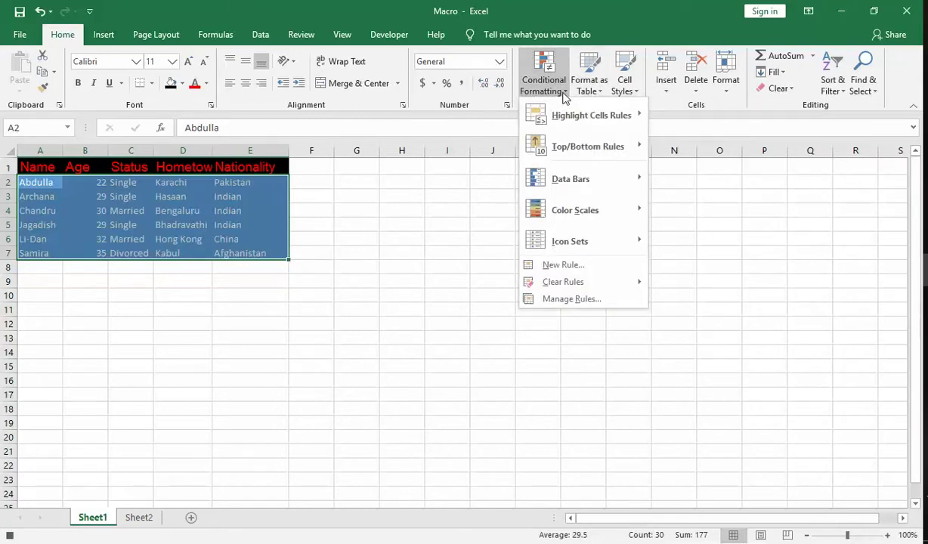
# Add an Equal To rule giving 'Pakistan' cells green fill with dark green text
pyautogui.moveTo(588, 115)
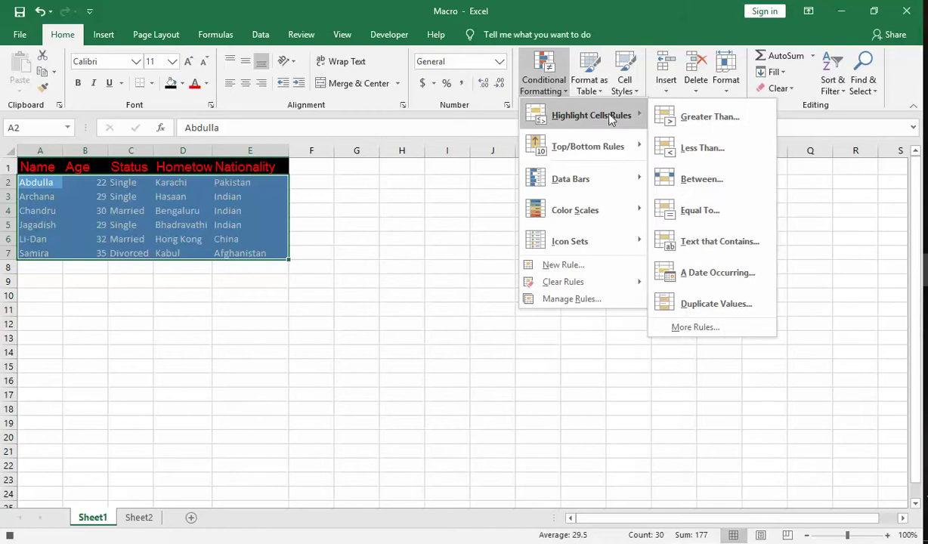
pyautogui.click(687, 209)
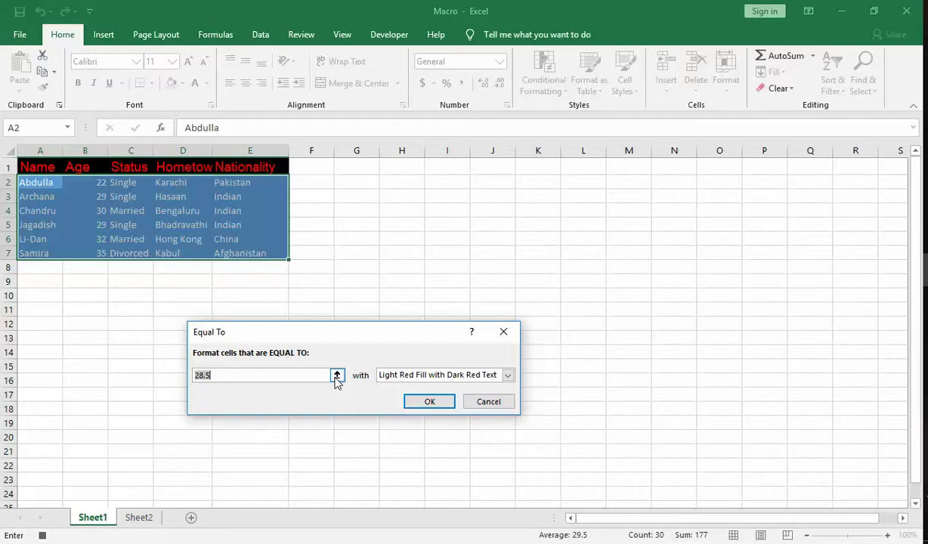
pyautogui.press('BackSpace')
pyautogui.press('BackSpace')
pyautogui.press('BackSpace')
pyautogui.press('BackSpace')
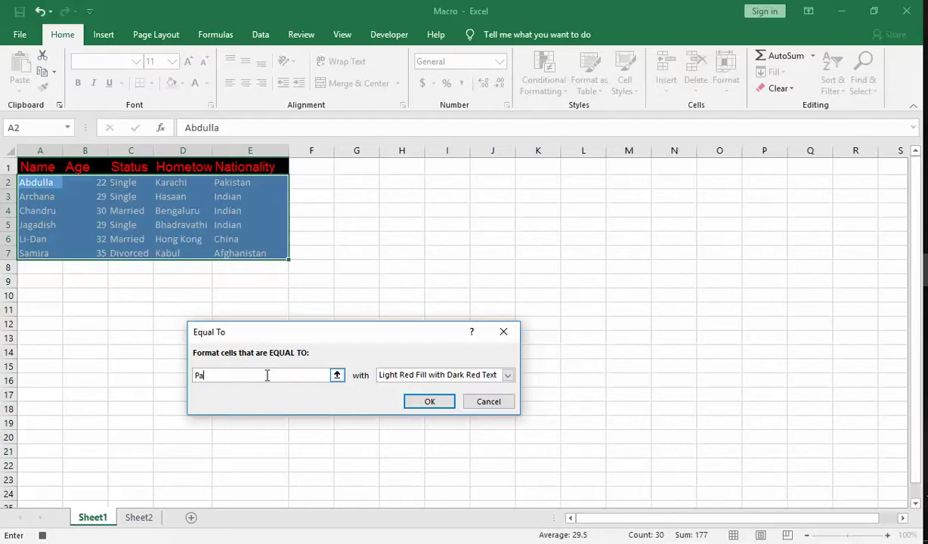
pyautogui.write('Pakistan')
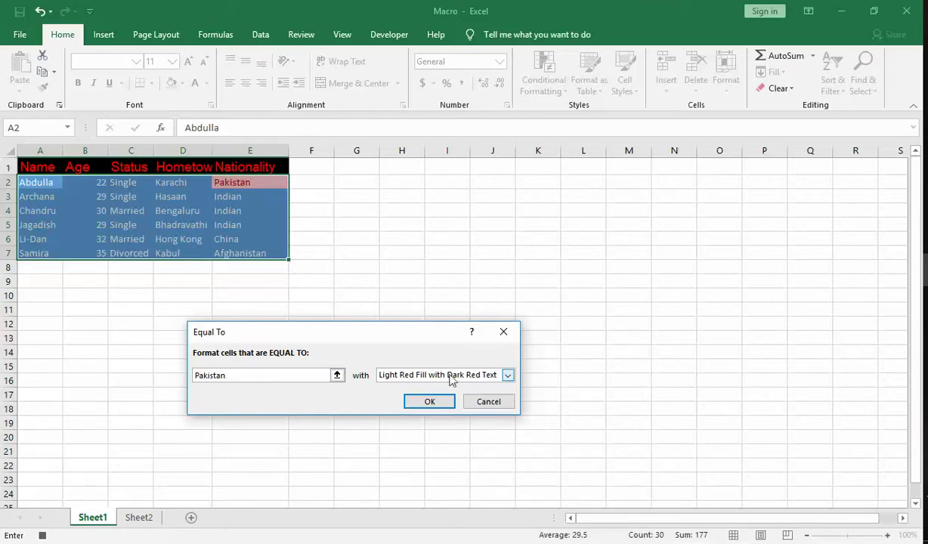
pyautogui.click(508, 376)
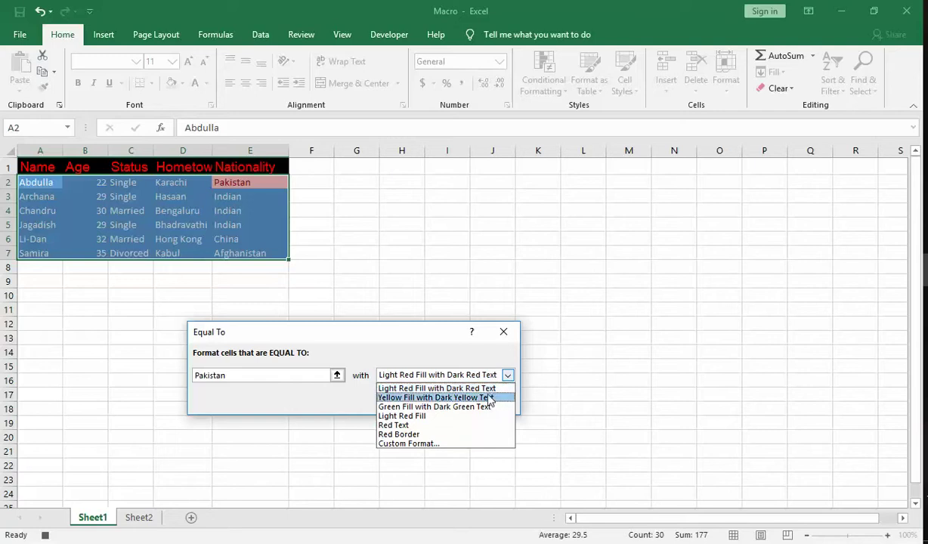
pyautogui.click(471, 409)
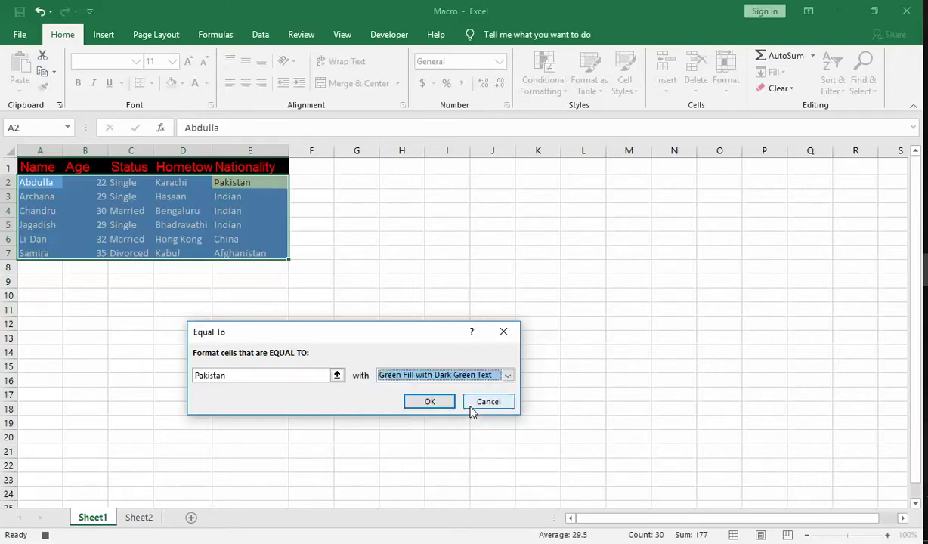
pyautogui.click(443, 403)
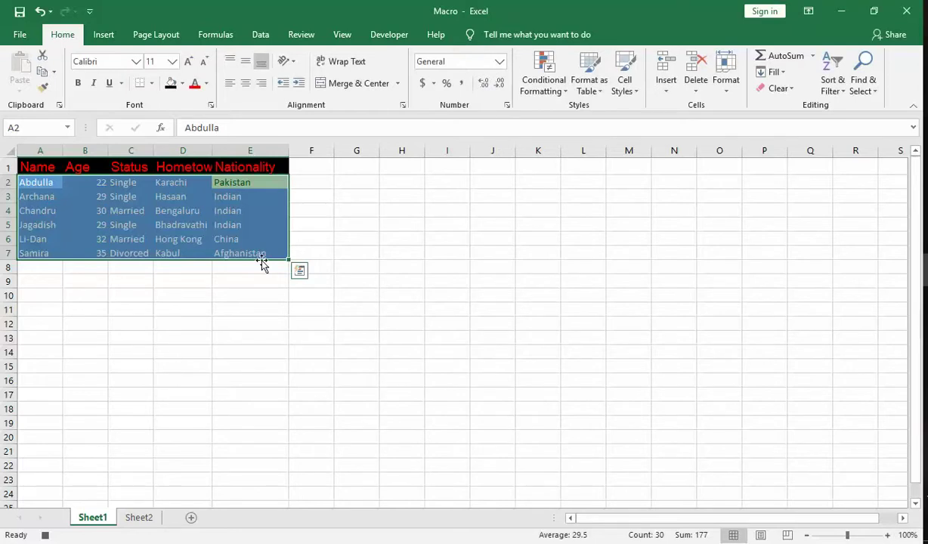
# Reselect the data range A2:E7, starting from cell E7
pyautogui.click(278, 319)
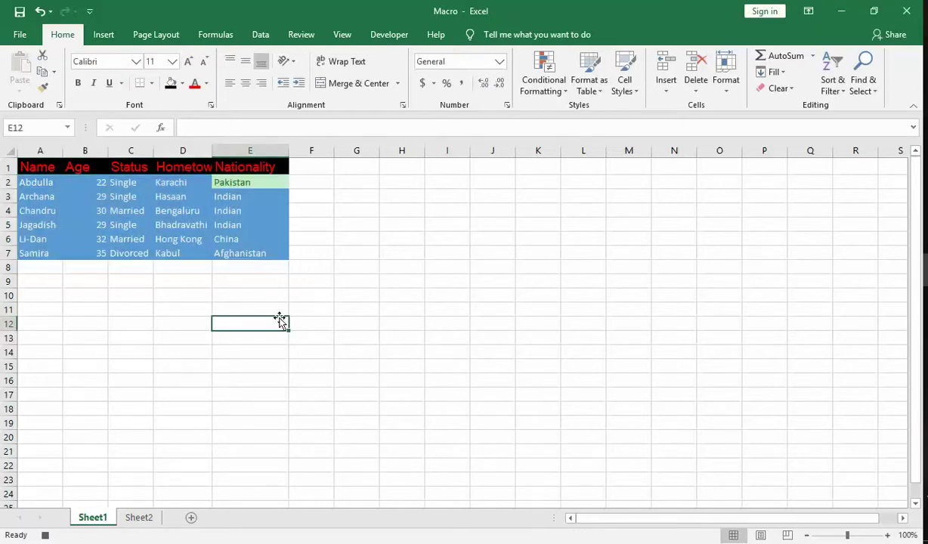
pyautogui.click(270, 251)
pyautogui.hotkey('shift', 'Left')
pyautogui.hotkey('shift', 'Left')
pyautogui.hotkey('shift', 'Left')
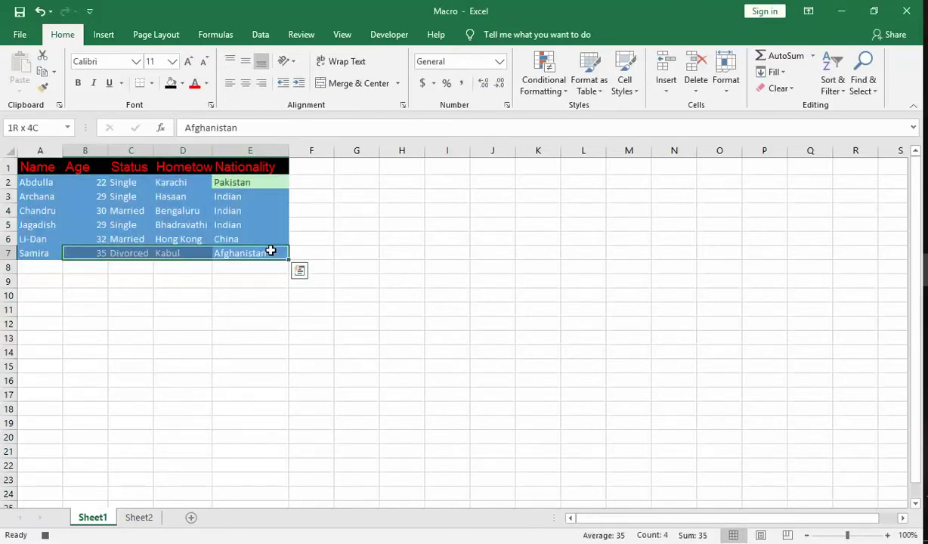
pyautogui.hotkey('shift', 'Up')
pyautogui.hotkey('shift', 'Up')
pyautogui.hotkey('shift', 'Up')
pyautogui.hotkey('shift', 'Up')
pyautogui.hotkey('shift', 'Left')
pyautogui.hotkey('shift', 'Up')
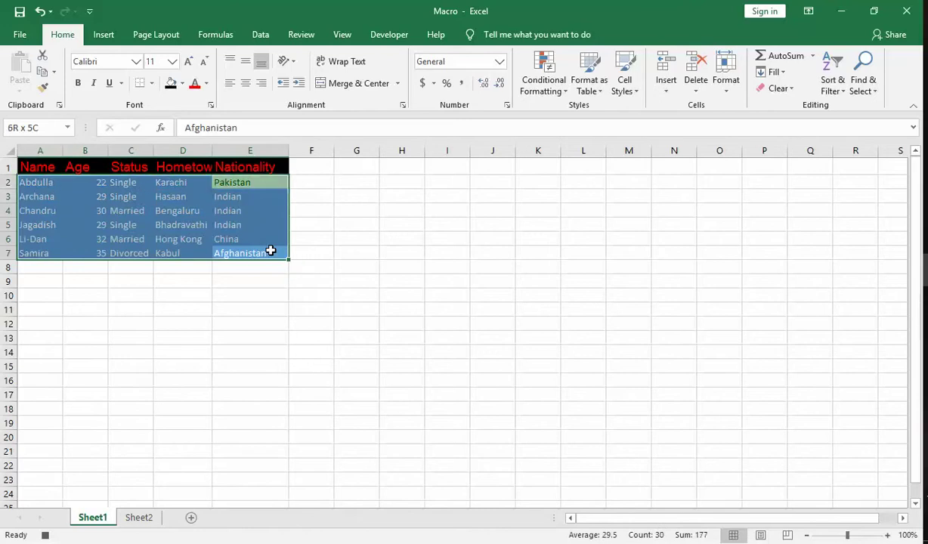
# Apply the orange Accent2 cell style to A2:E7, then select E2
pyautogui.click(601, 92)
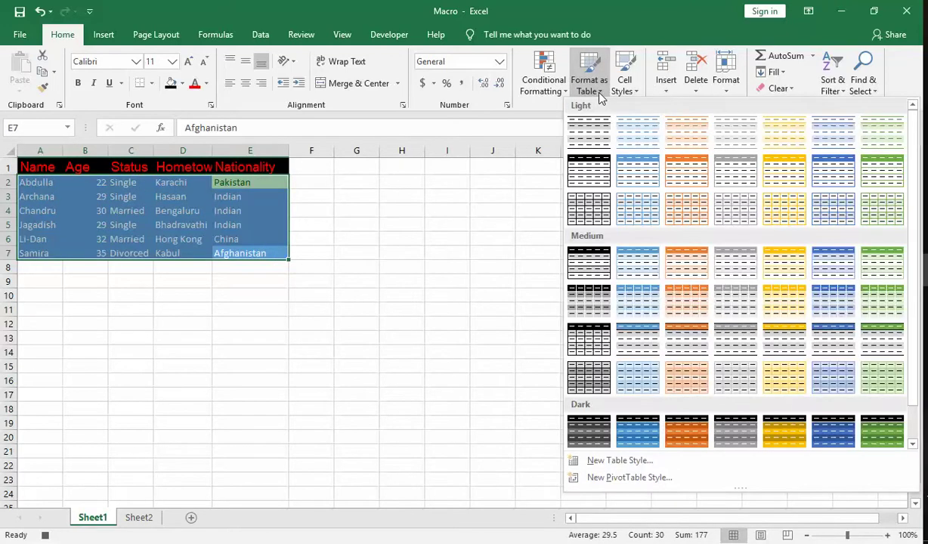
pyautogui.click(563, 90)
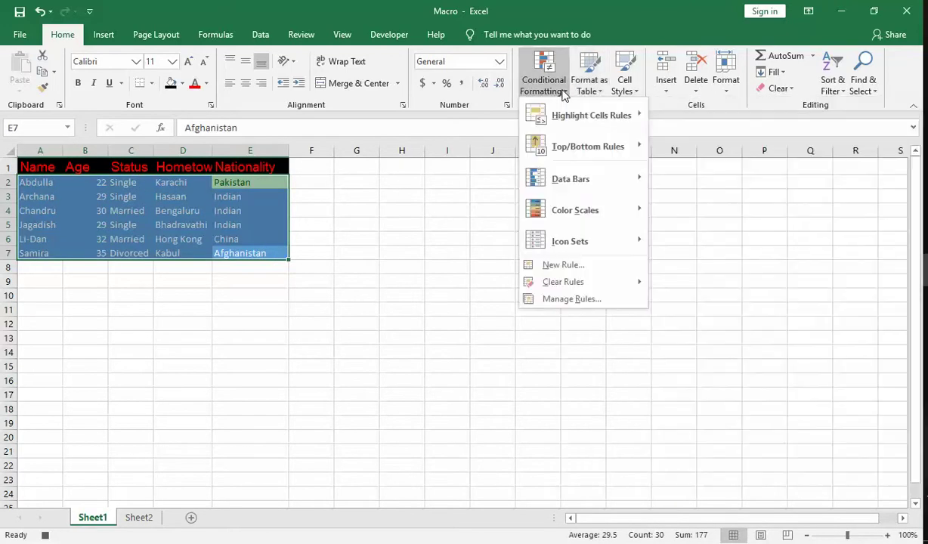
pyautogui.click(637, 91)
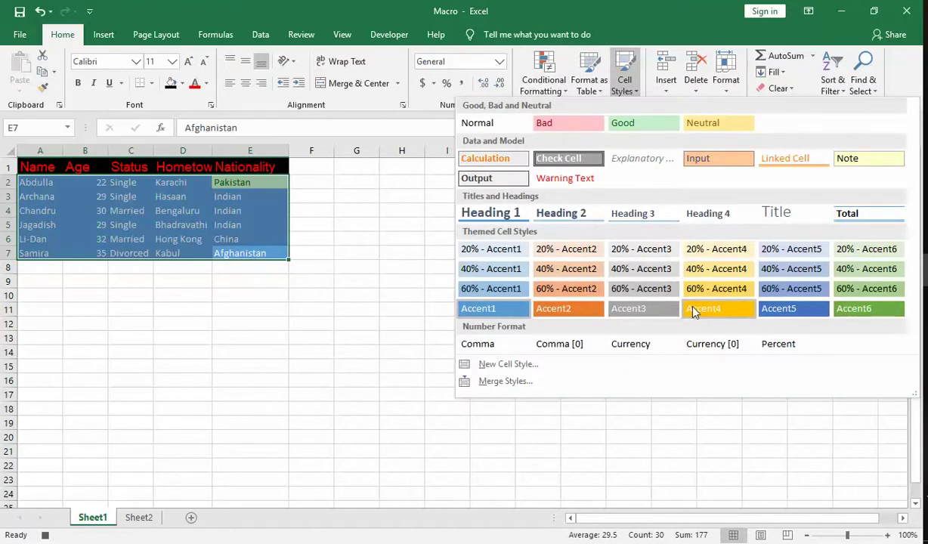
pyautogui.click(590, 310)
pyautogui.click(340, 311)
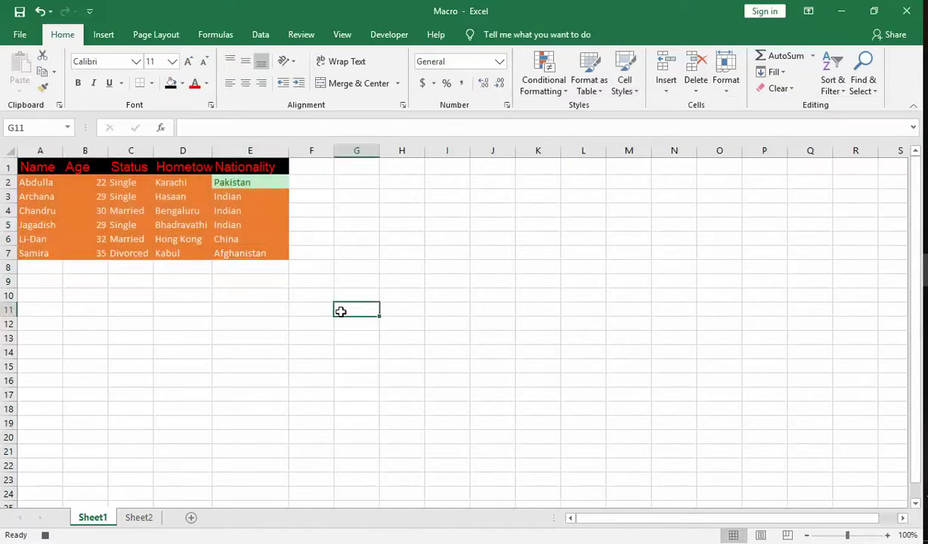
pyautogui.click(260, 183)
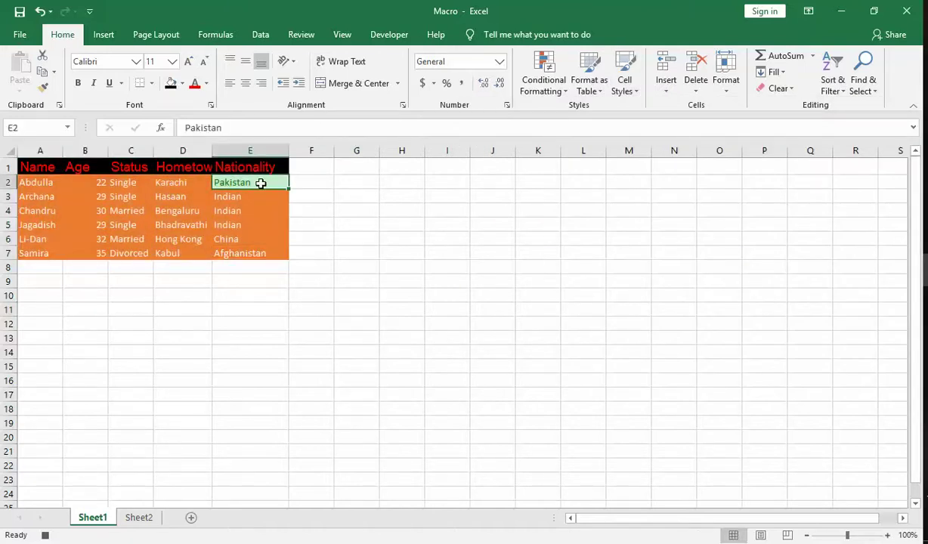
# Add a second Equal To rule giving 'Pakistan' cells red text
pyautogui.click(559, 93)
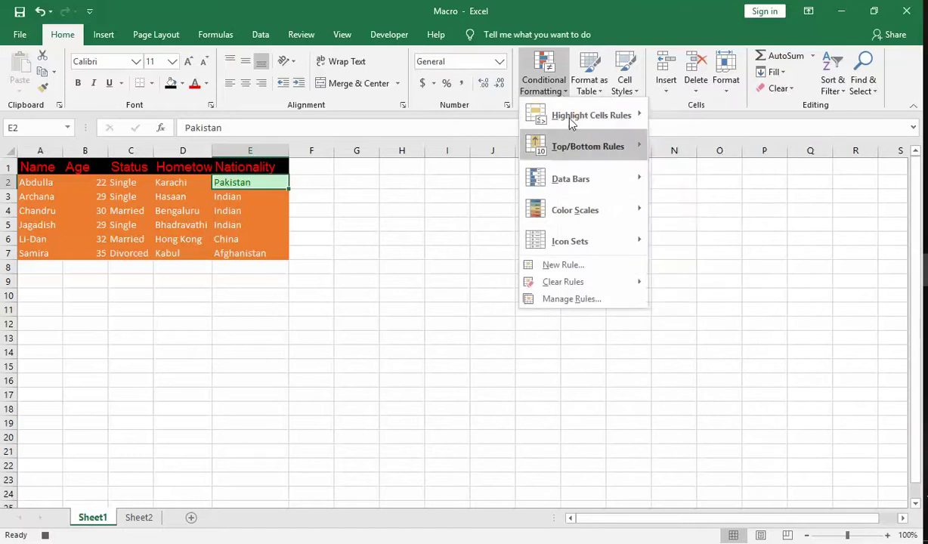
pyautogui.moveTo(572, 121)
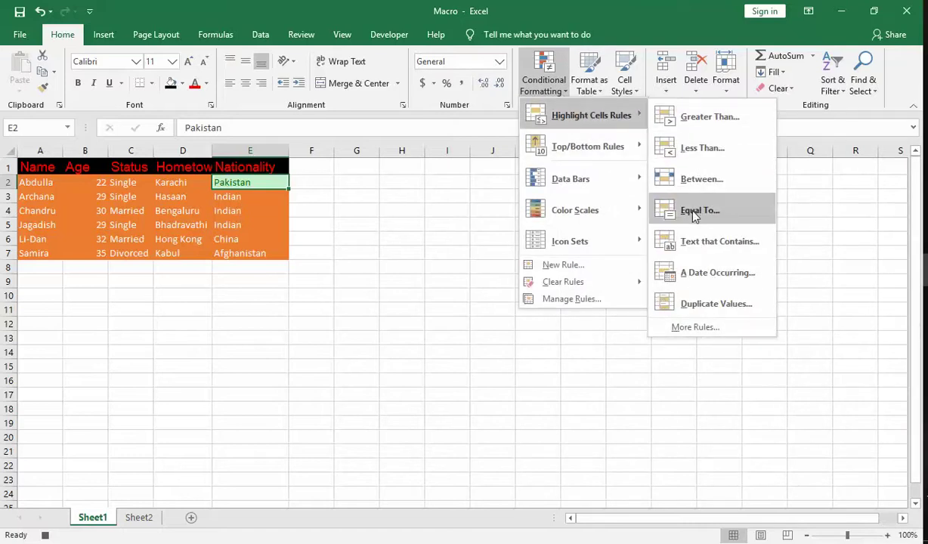
pyautogui.click(681, 210)
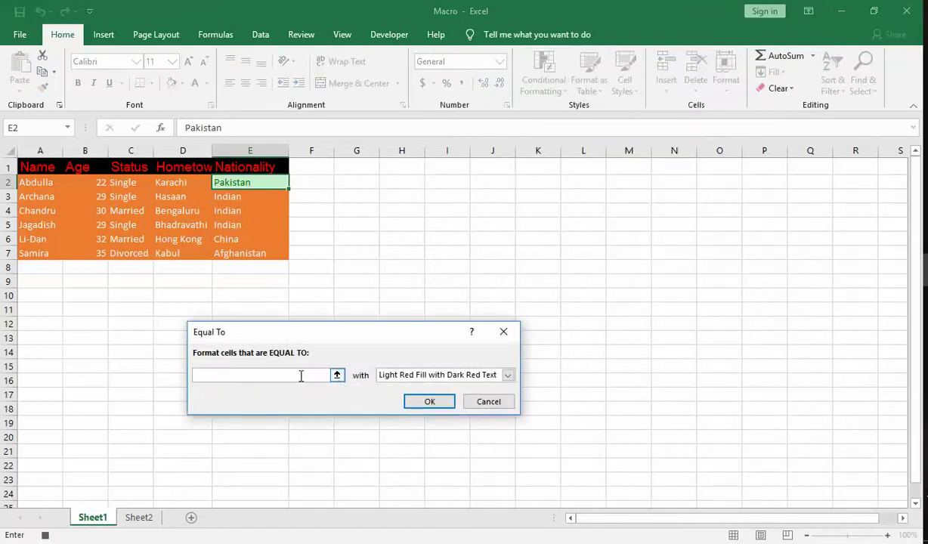
pyautogui.write('Pakistan')
pyautogui.click(508, 375)
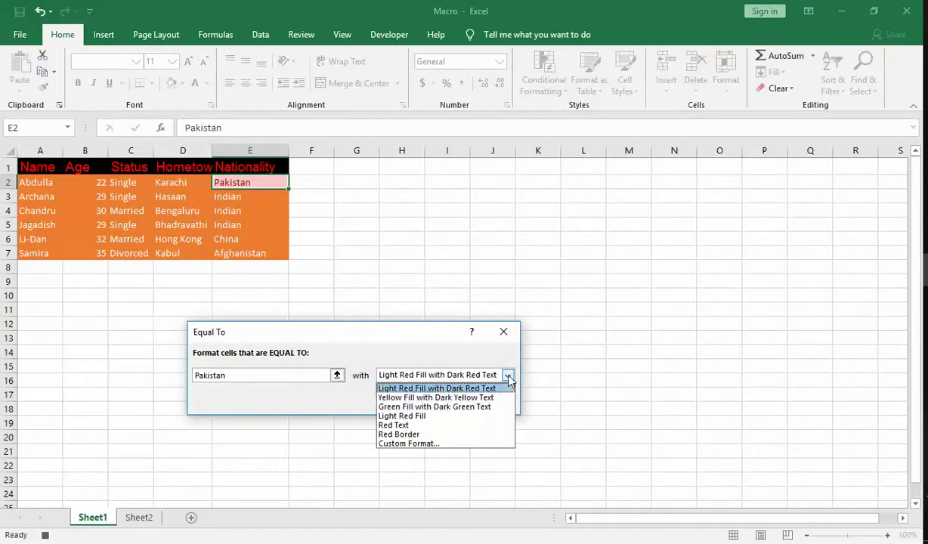
pyautogui.click(420, 427)
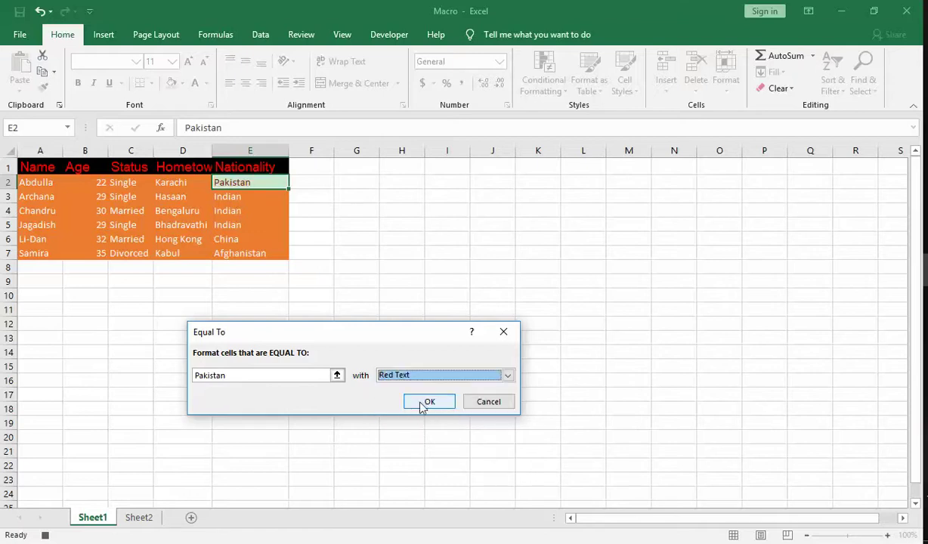
pyautogui.click(427, 402)
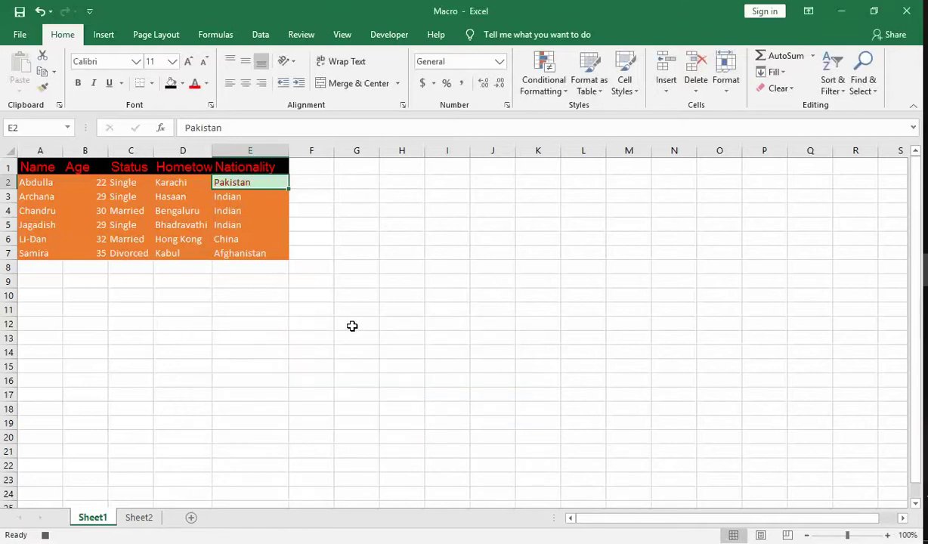
pyautogui.click(389, 34)
# Stop recording and open the Sample1 macro's code in the Visual Basic editor
pyautogui.click(127, 56)
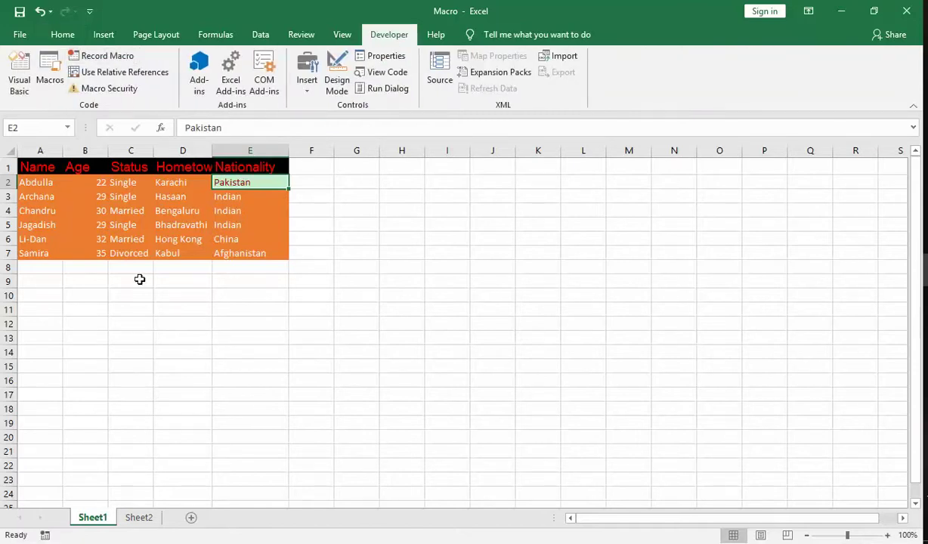
pyautogui.click(47, 74)
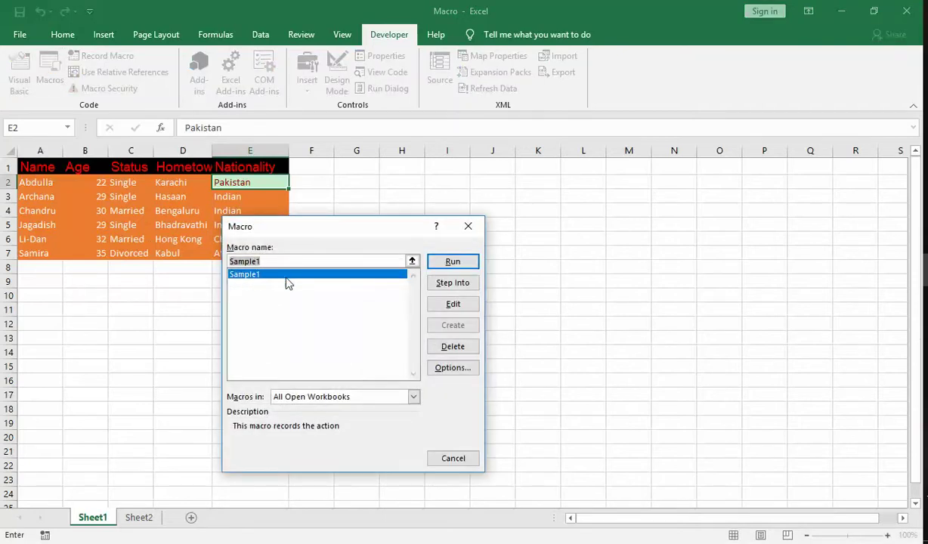
pyautogui.click(445, 304)
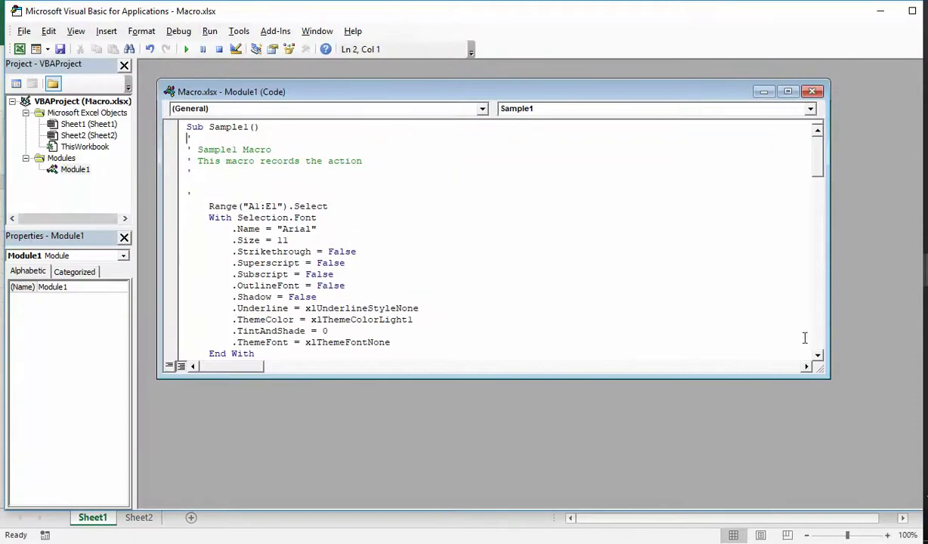
# Enlarge the code window and inspect the A1:E1 header range and font Size 22 and 14 lines
pyautogui.moveTo(824, 376); pyautogui.dragTo(824, 462)
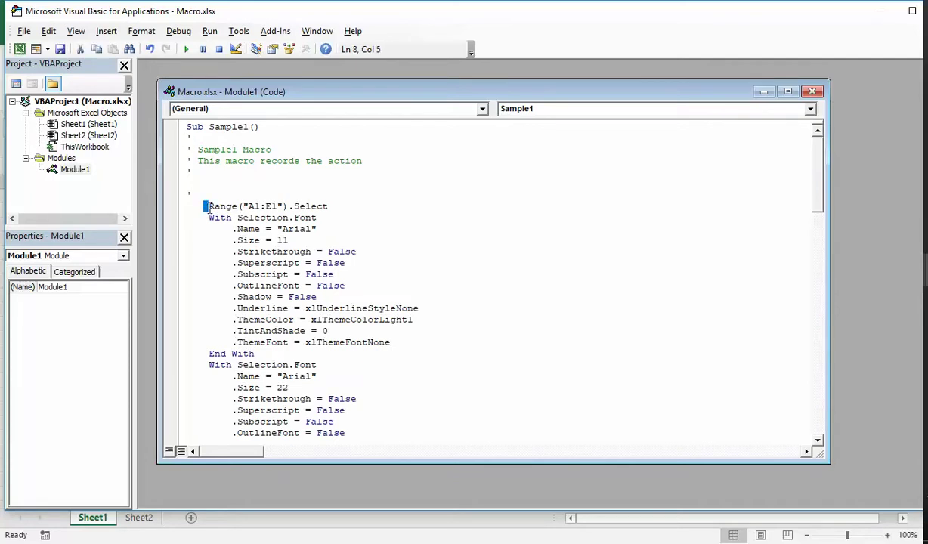
pyautogui.moveTo(204, 210); pyautogui.dragTo(328, 207)
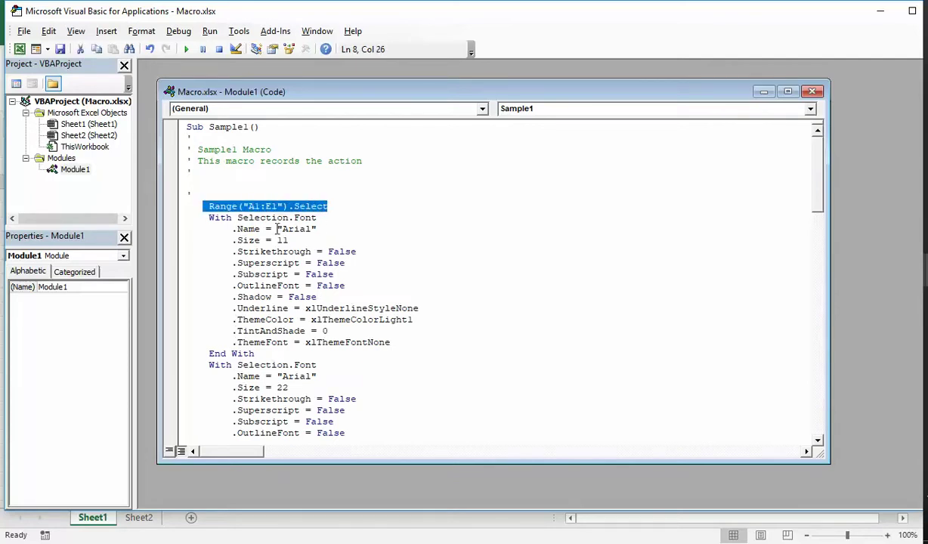
pyautogui.scroll(-2, 281, 316)
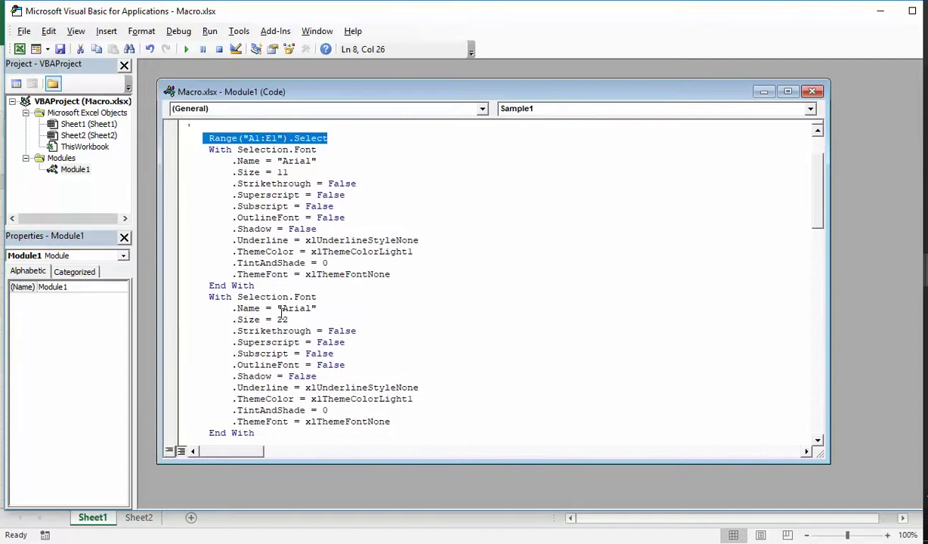
pyautogui.scroll(-4, 281, 314)
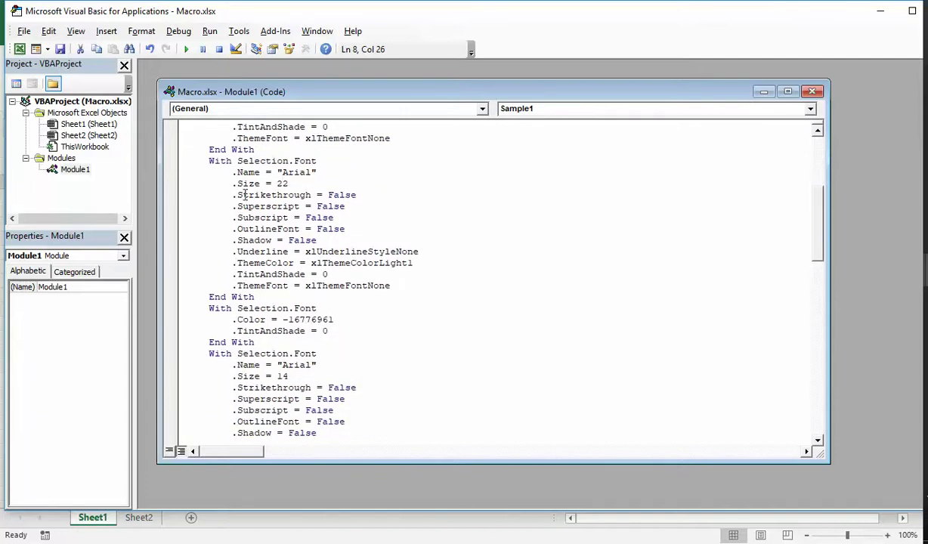
pyautogui.moveTo(238, 183); pyautogui.dragTo(288, 183)
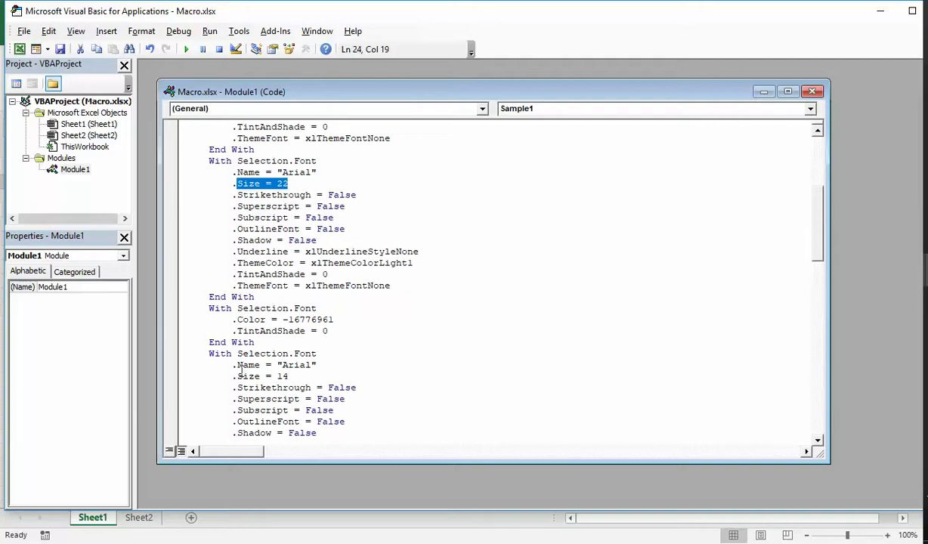
pyautogui.moveTo(237, 375); pyautogui.dragTo(295, 375)
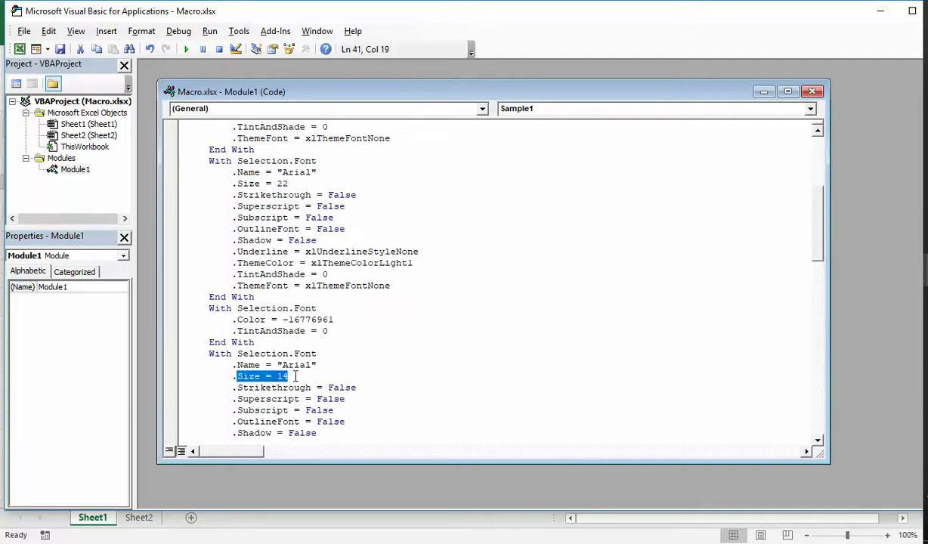
# Review the highlight rule's SetFirstPriority line at the end, then close the Module1 code window
pyautogui.scroll(-6, 295, 375)
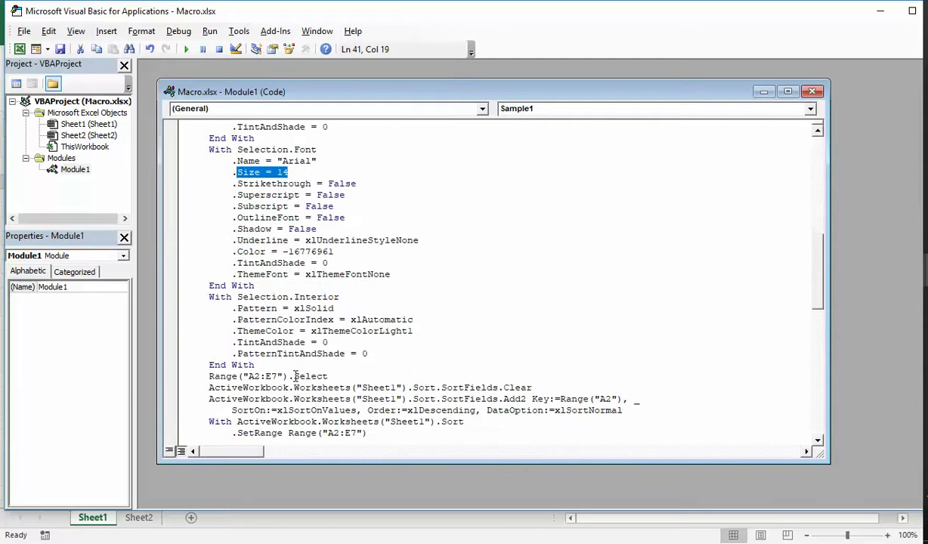
pyautogui.scroll(-4, 267, 323)
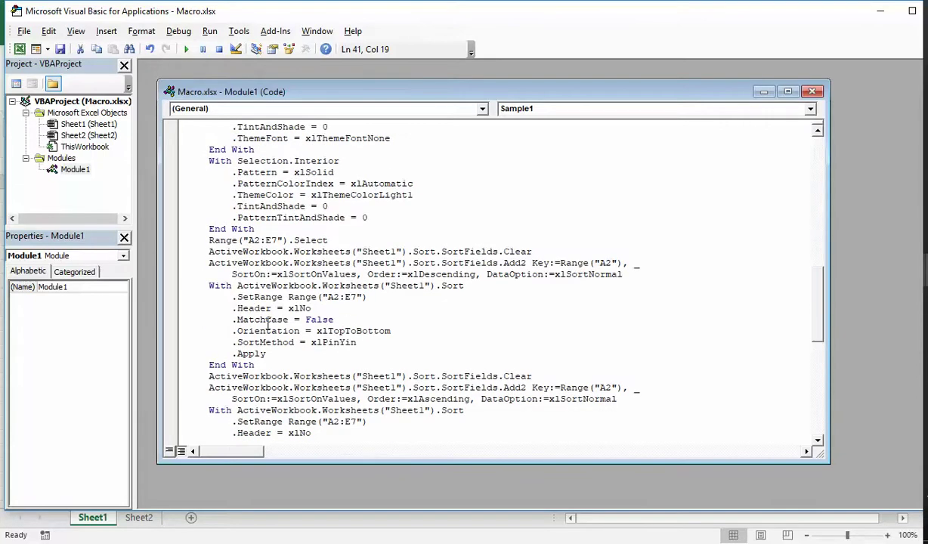
pyautogui.scroll(-11, 267, 323)
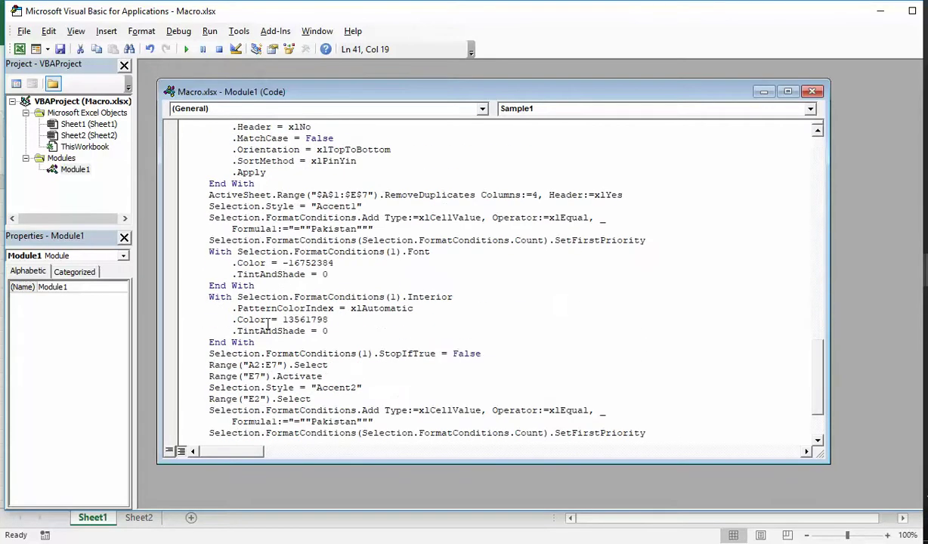
pyautogui.moveTo(748, 162); pyautogui.dragTo(752, 150)
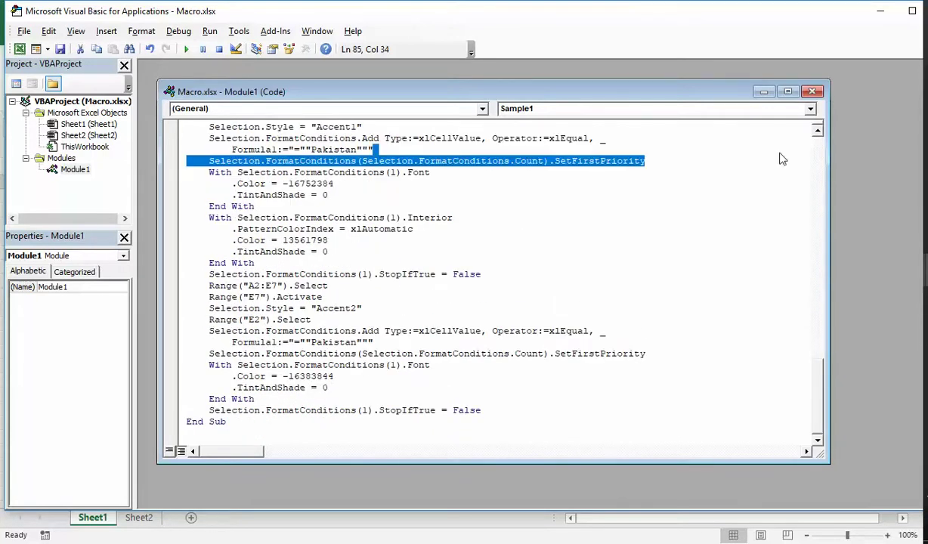
pyautogui.click(812, 91)
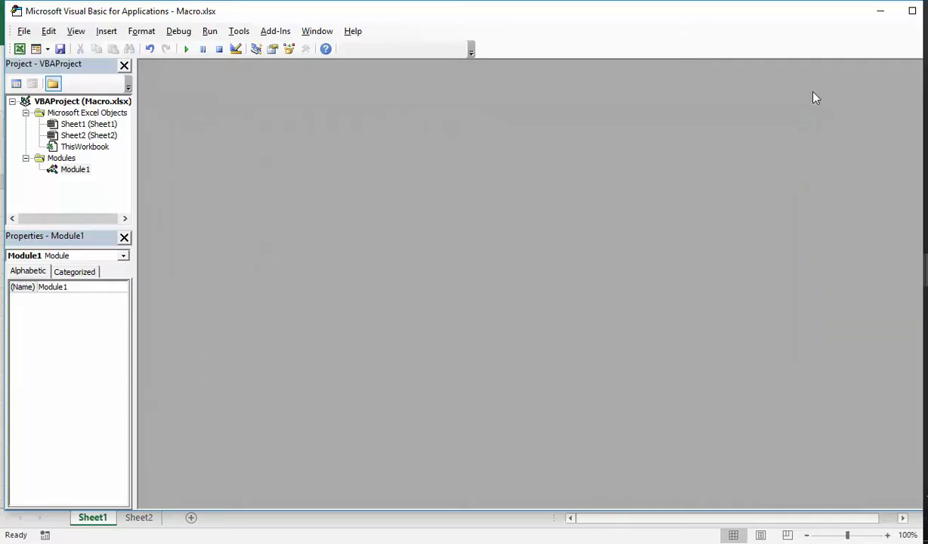
# Back in Excel, run the Sample1 macro on the Sheet2 table
pyautogui.click(20, 49)
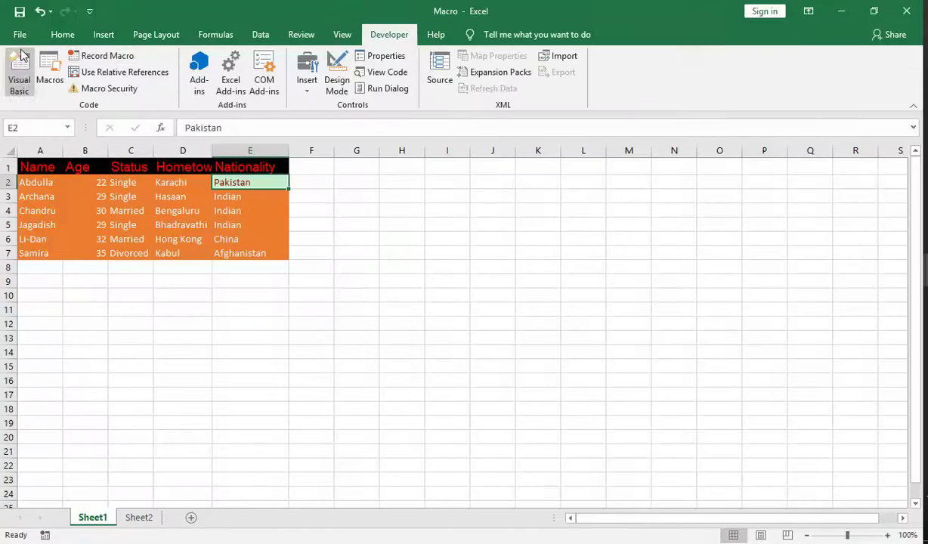
pyautogui.click(139, 519)
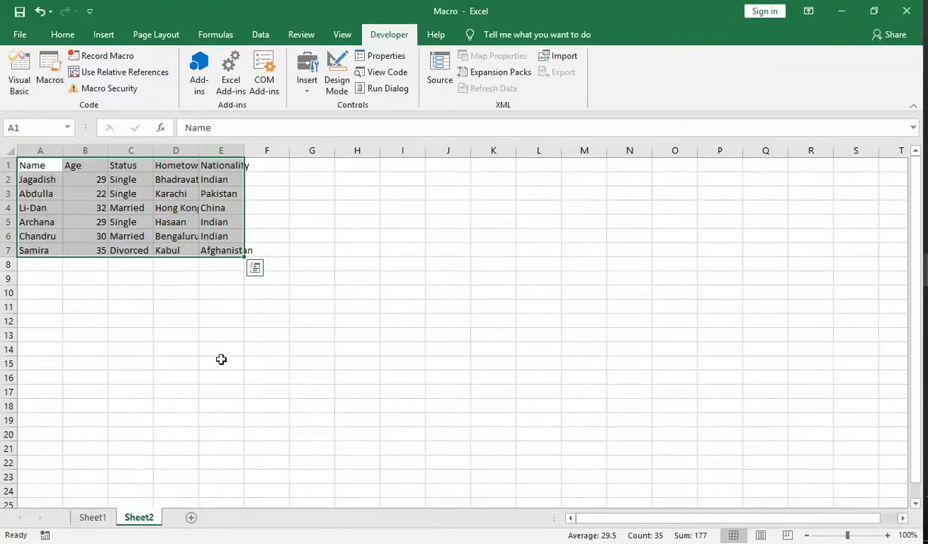
pyautogui.press('Escape')
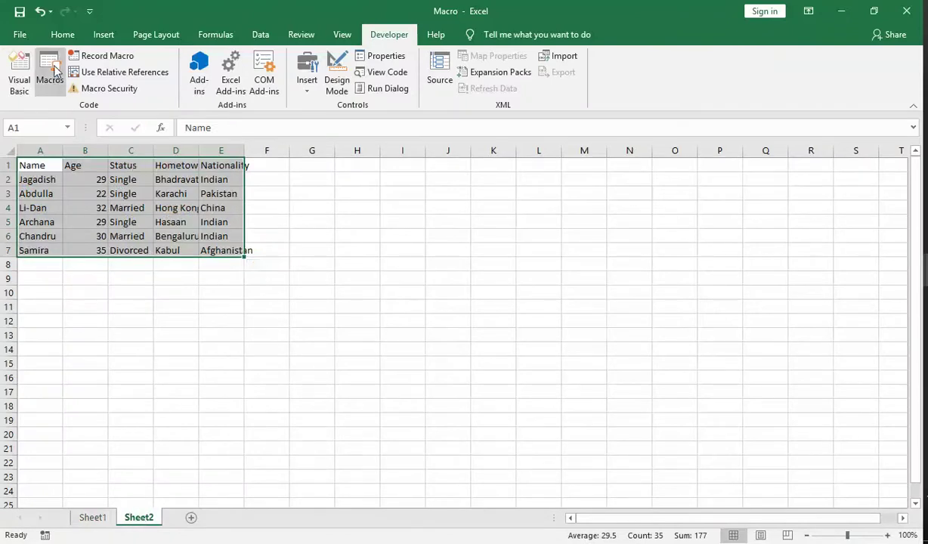
pyautogui.click(53, 79)
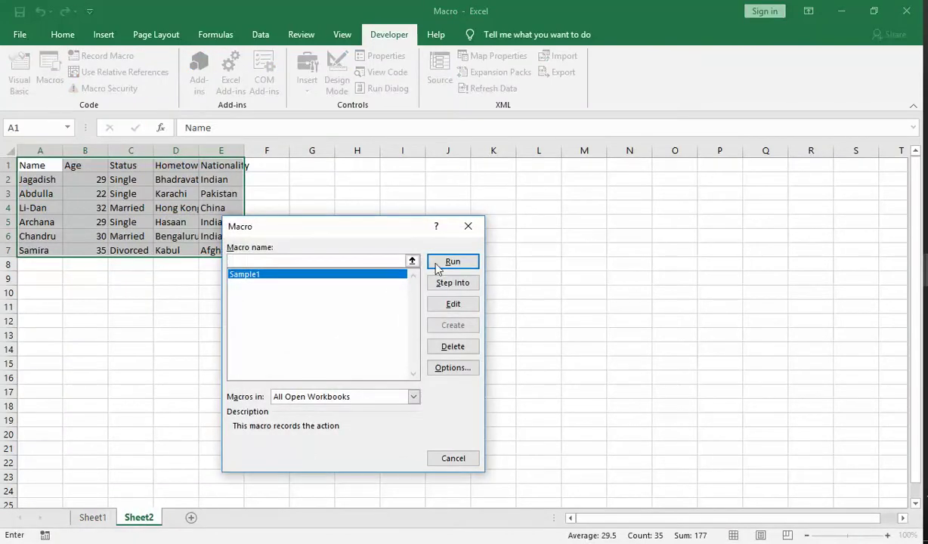
pyautogui.click(452, 262)
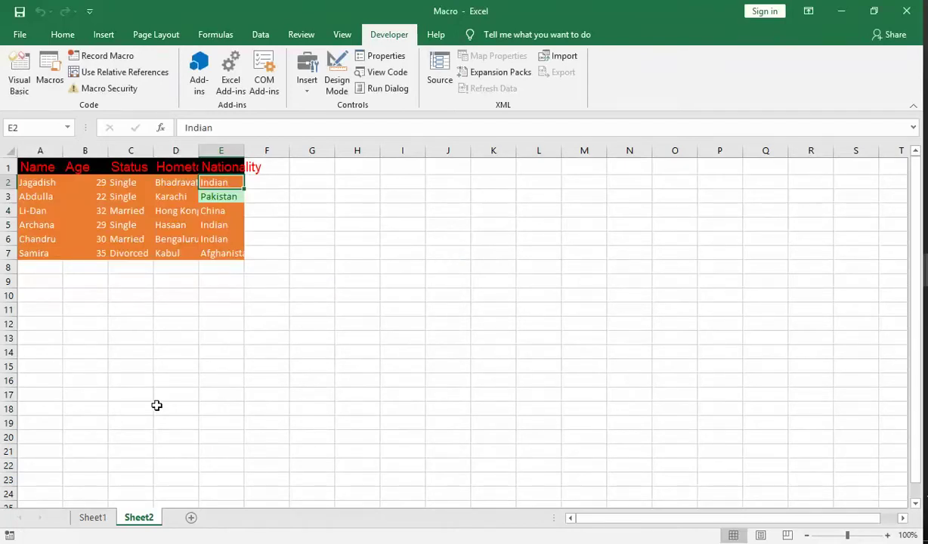
# Compare the reformatted Sheet2 with Sheet1 to confirm the formatting matches
pyautogui.click(93, 520)
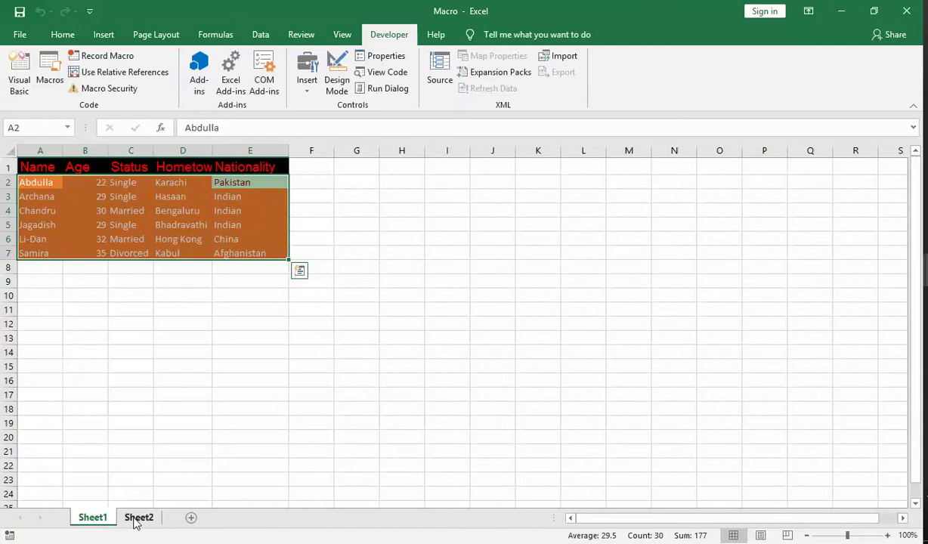
pyautogui.click(135, 520)
pyautogui.click(93, 519)
pyautogui.click(139, 519)
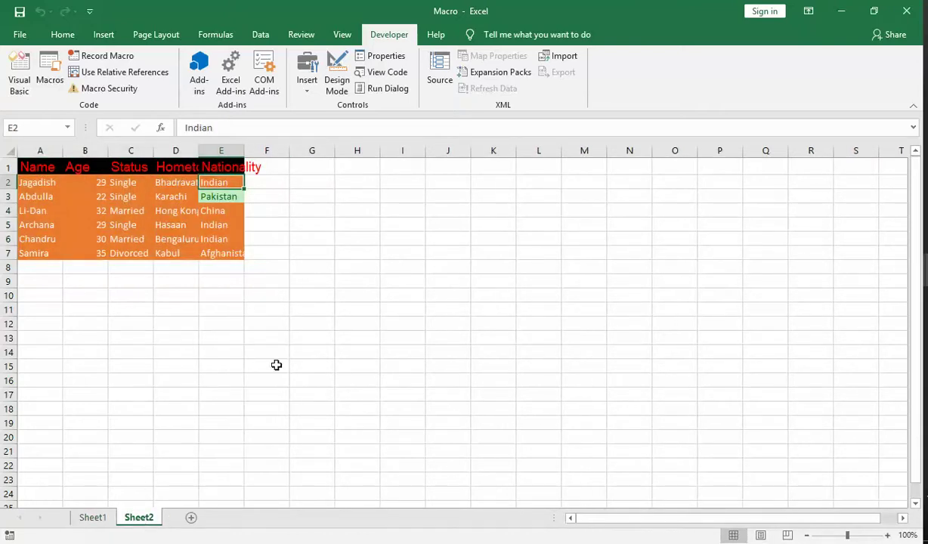